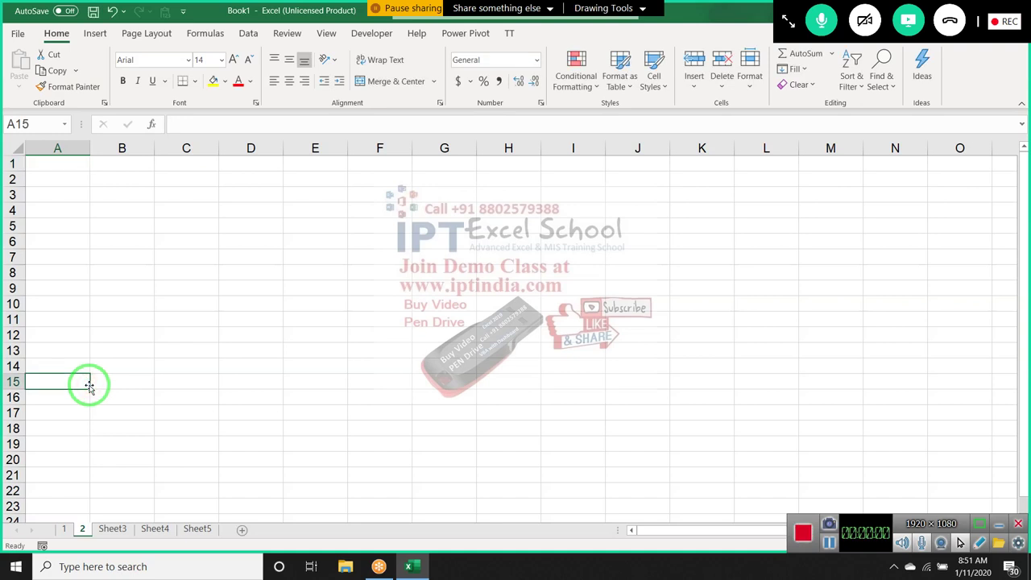
Step: Enter ID in A1 and the headers Name, PAN and UID across row 2
click(70, 166)
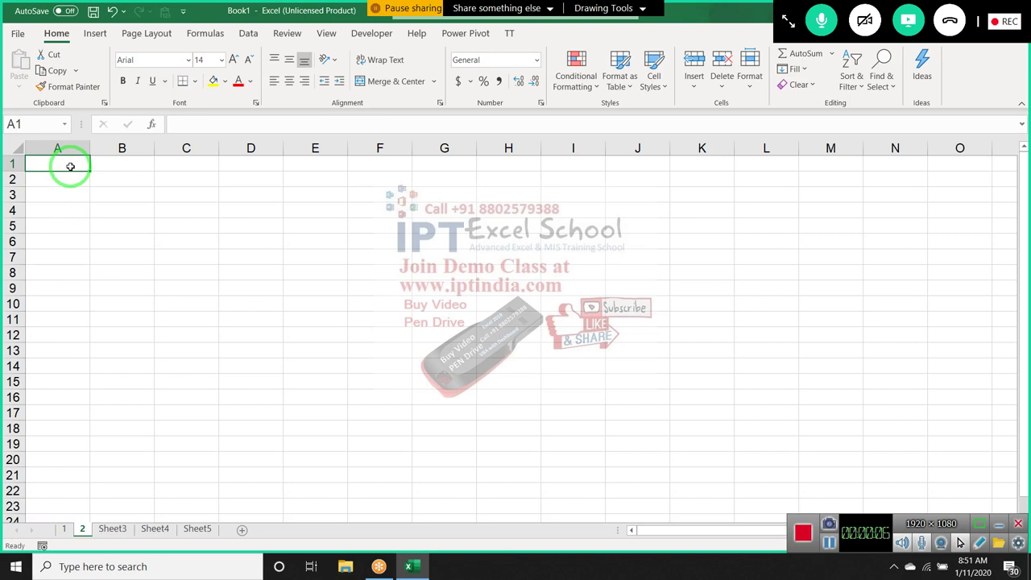
text(ID)
key(Return)
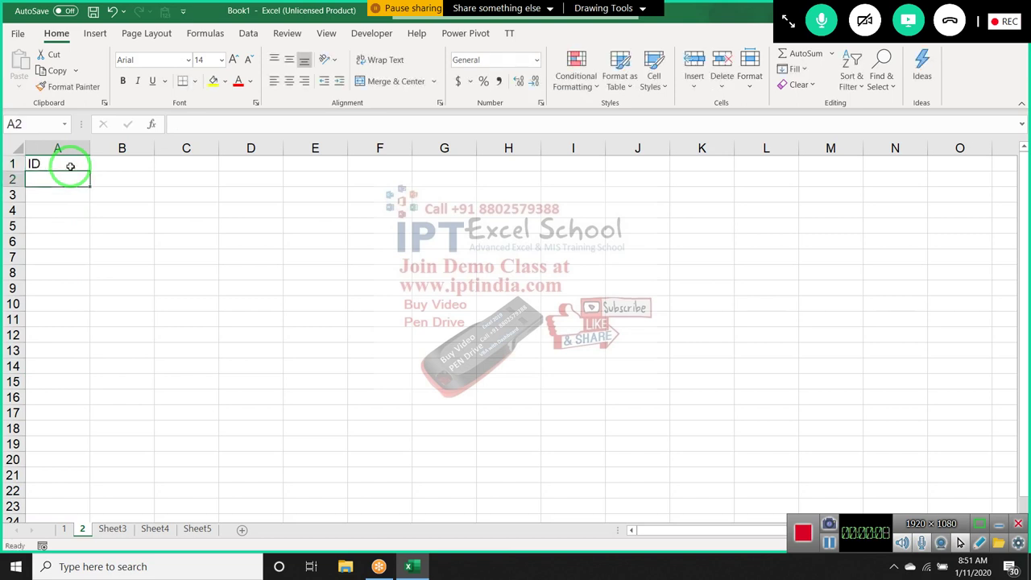
text(Na)
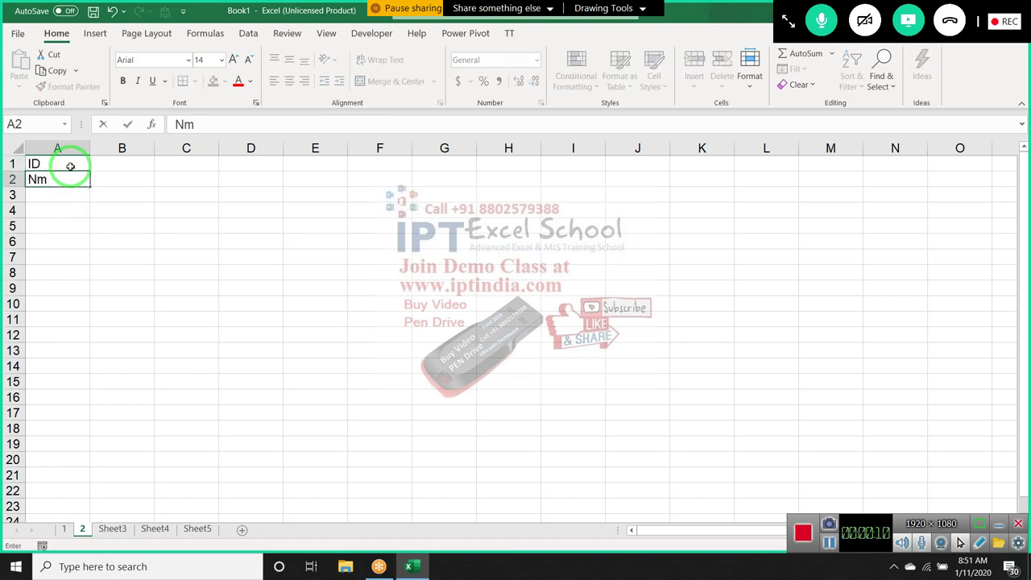
text(me)
key(Tab)
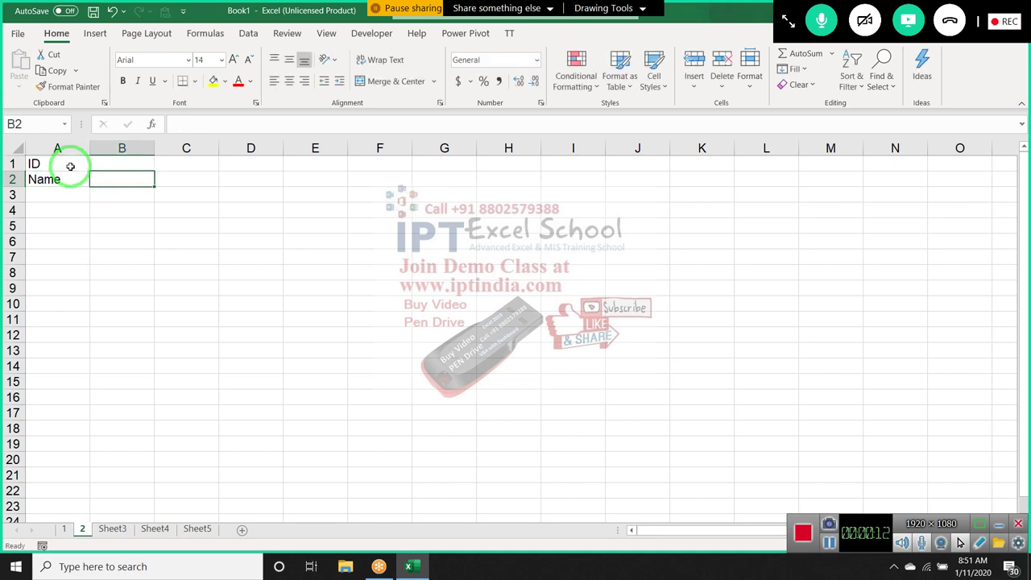
text(PA)
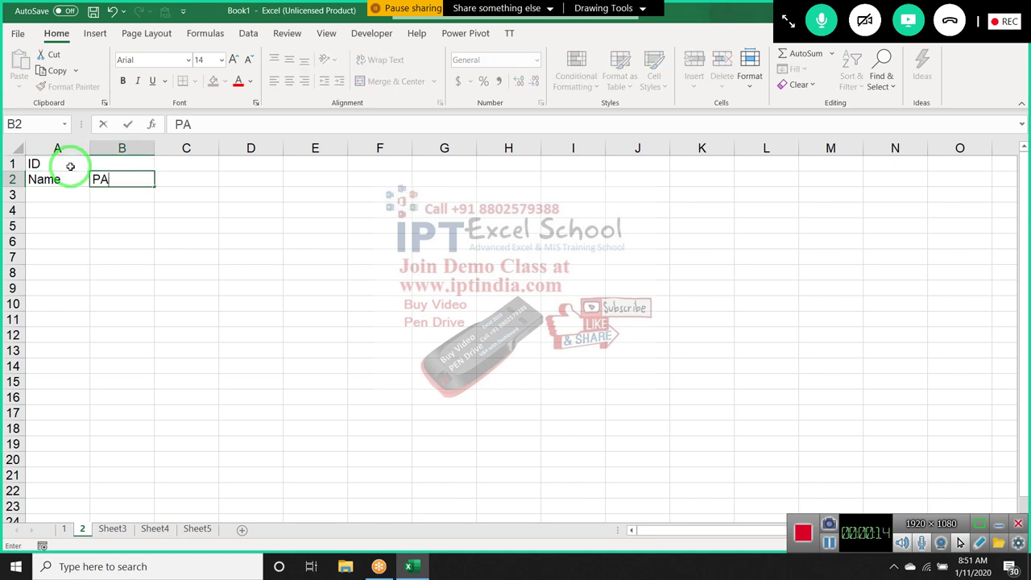
text(N)
key(Tab)
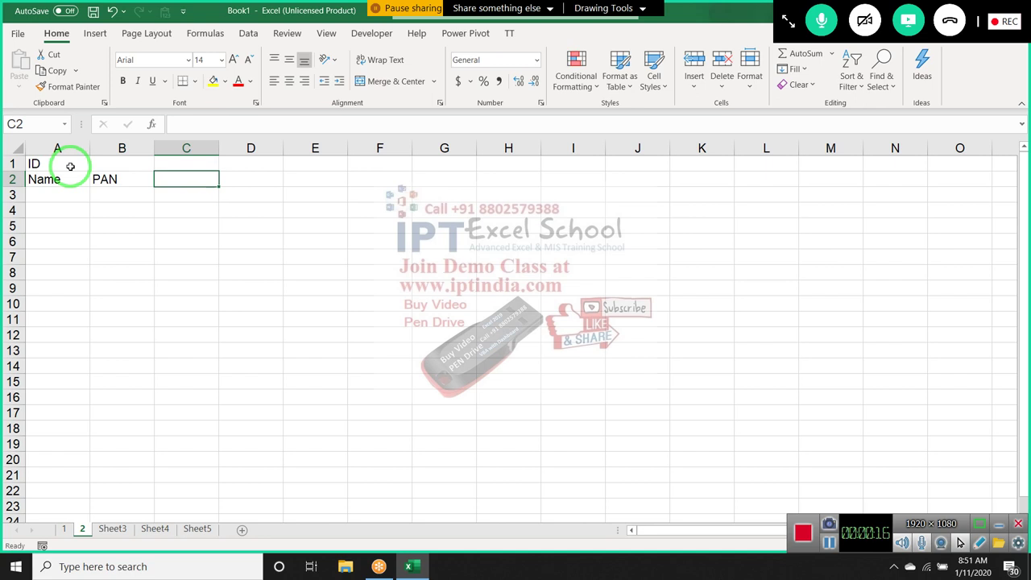
text(UDI)
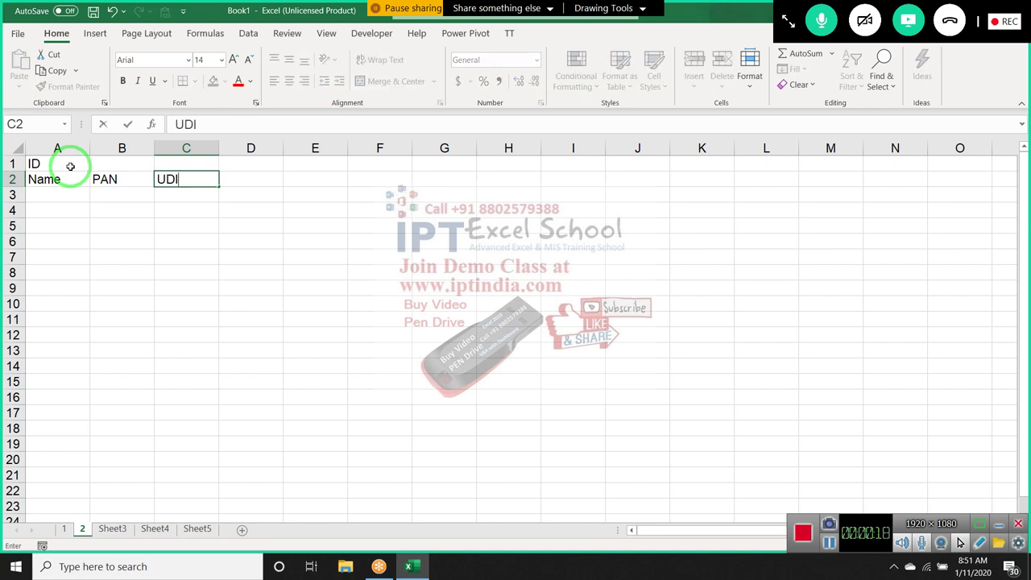
key(BackSpace)
key(BackSpace)
text(I)
text(D)
key(Tab)
Step: Add the PASS, Dl and Voter headers, correcting the autocorrected Dl entry
text(P)
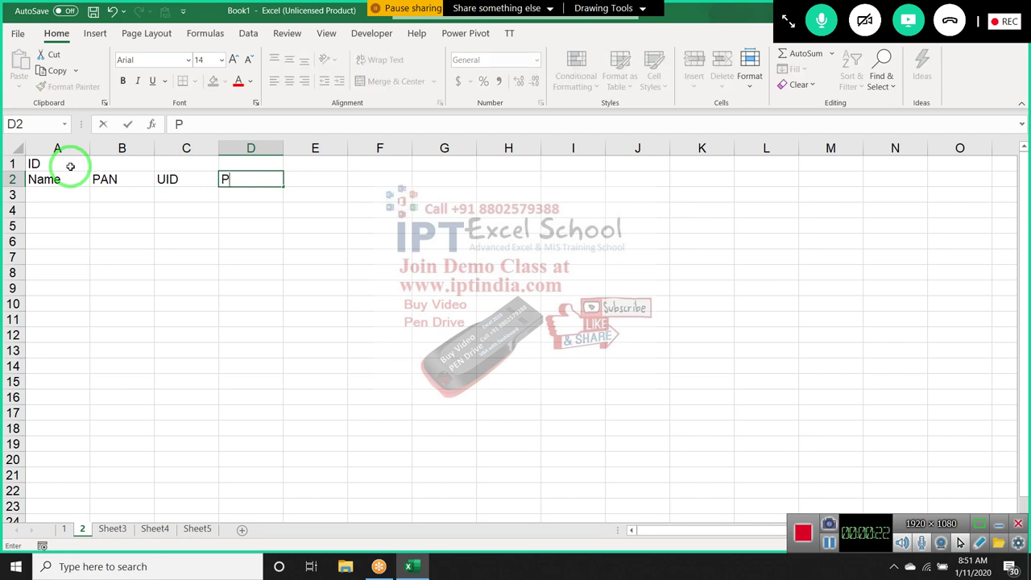
text(ASS)
key(Tab)
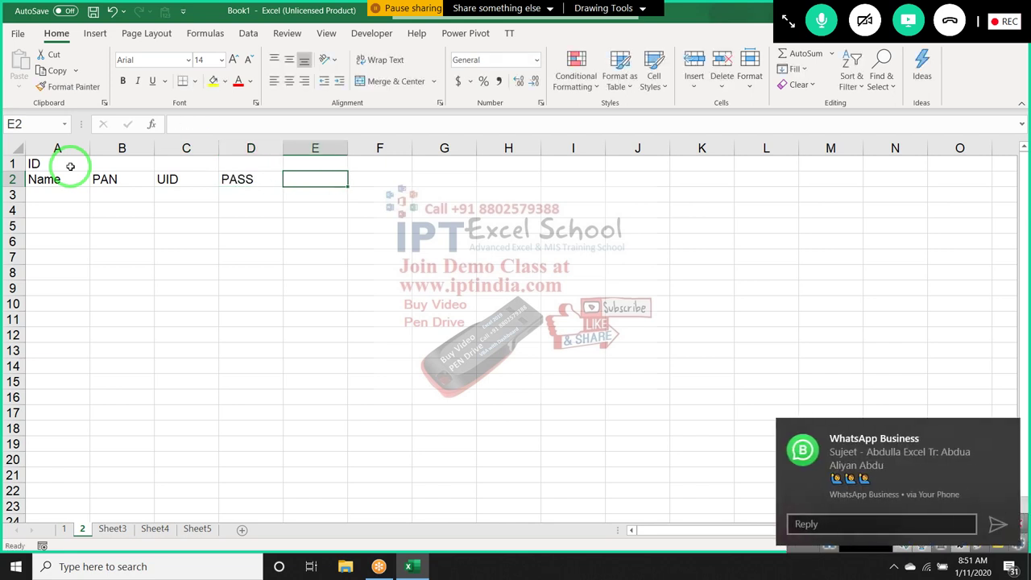
text(DL)
key(Tab)
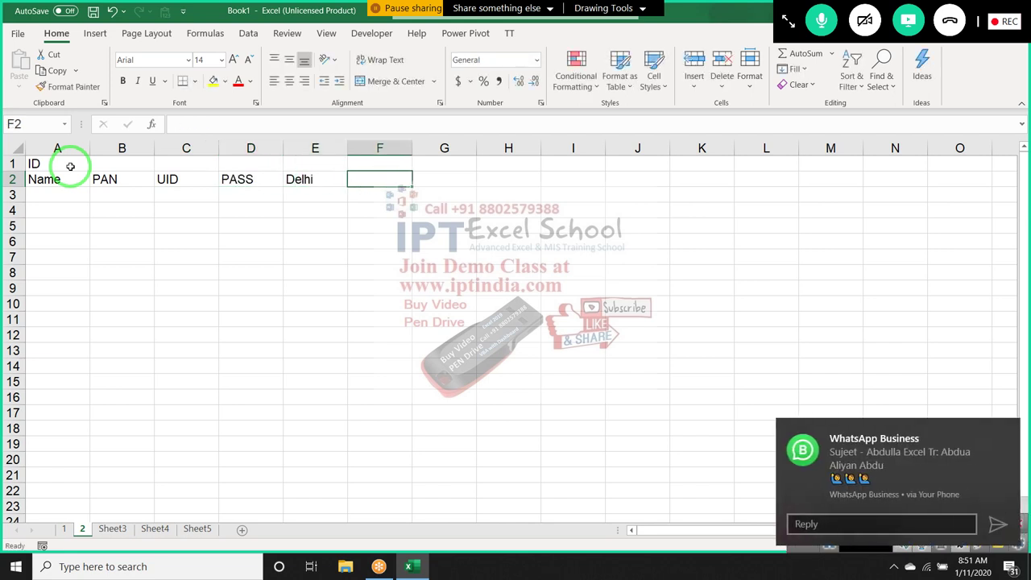
key(shift+Tab)
text(D)
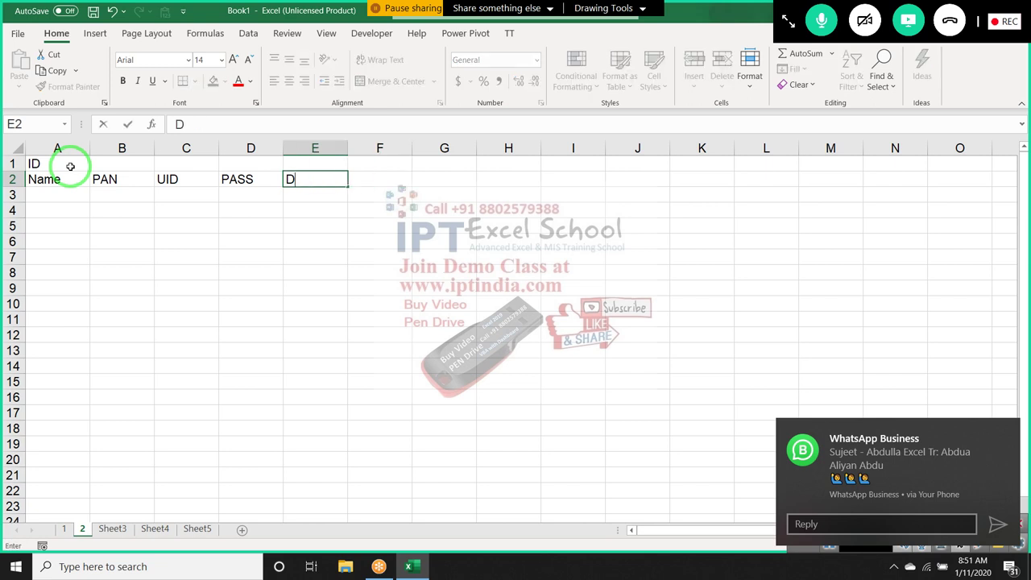
text(l)
key(Tab)
text(Vo)
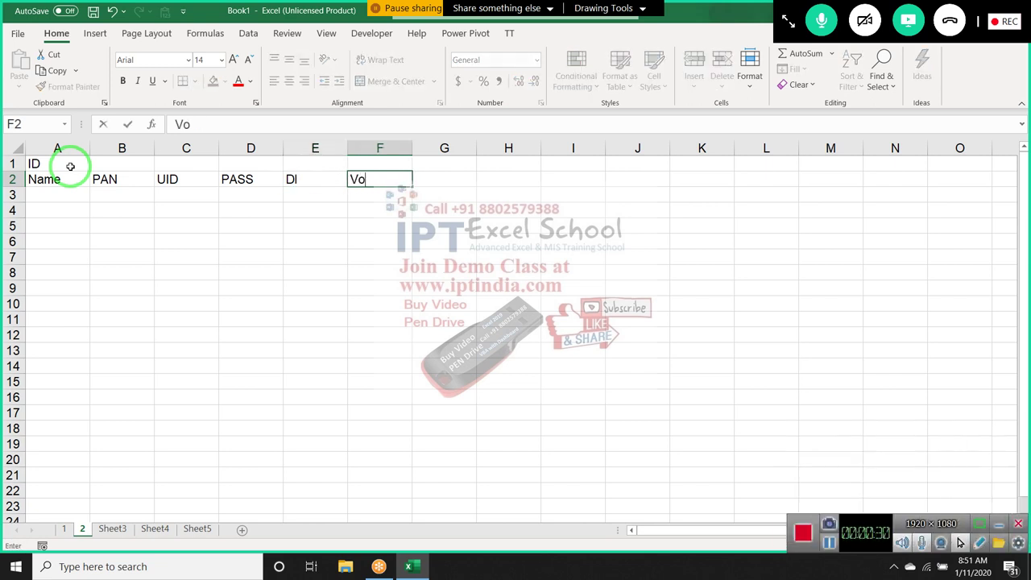
text(ter)
key(ctrl+Return)
key(Return)
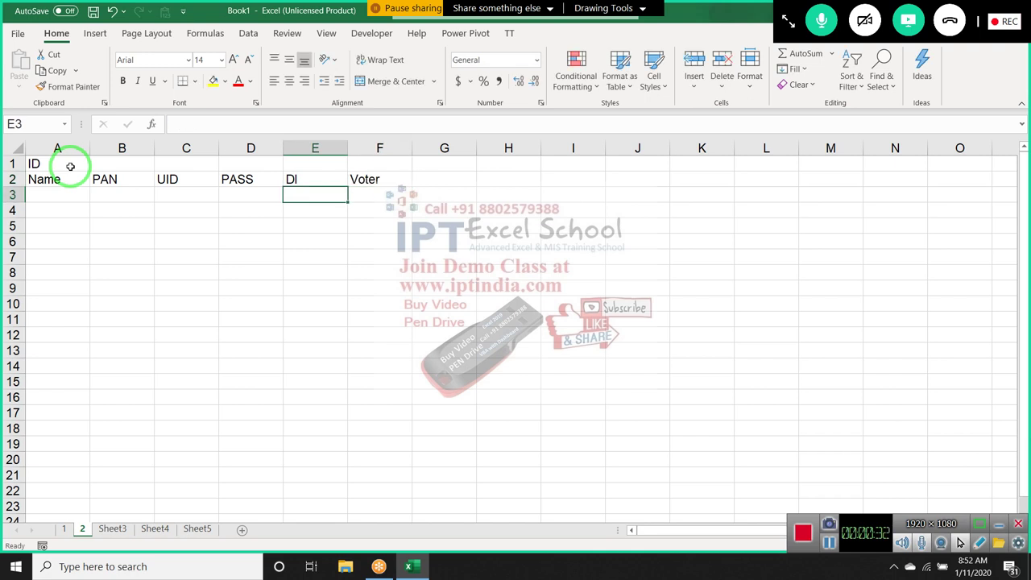
Step: Add the Status header in G2 after cancelling an entry in the wrong column
key(Up)
key(Right)
key(Right)
key(Right)
key(Right)
key(Right)
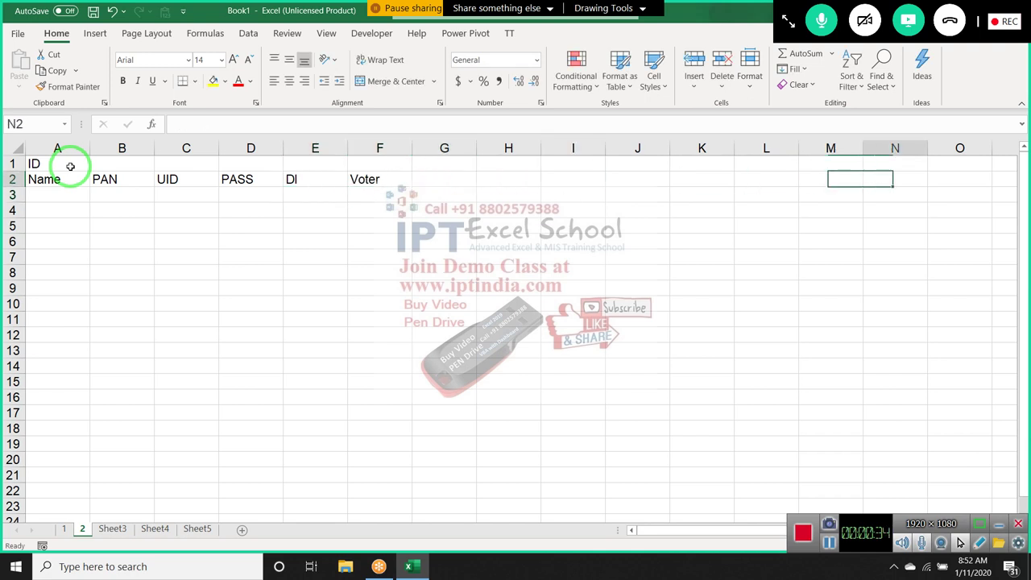
key(Right)
key(Right)
key(Right)
text(Sta)
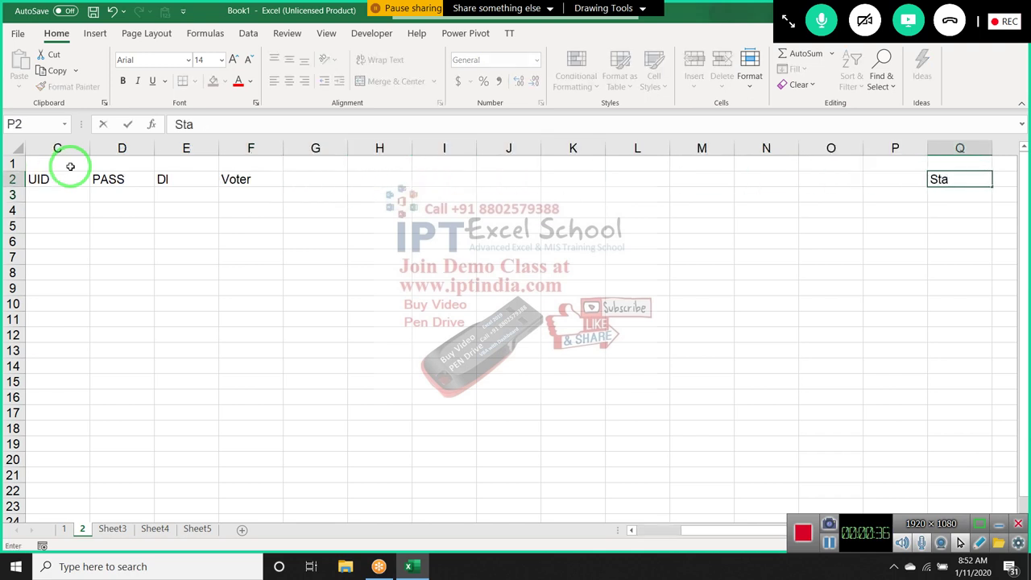
key(Escape)
key(Home)
key(Right)
key(Right)
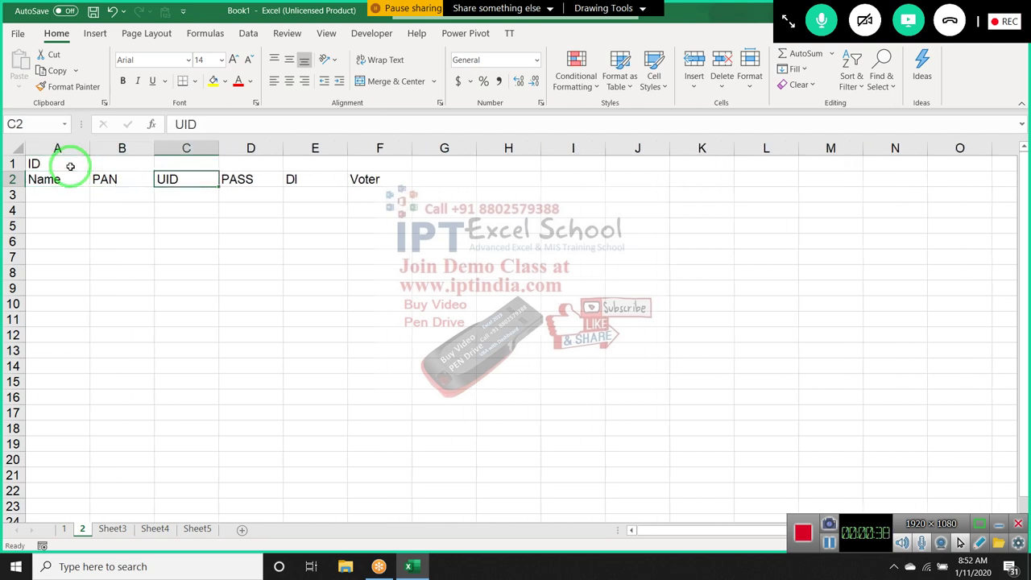
key(Right)
key(Right)
key(Right)
key(Right)
text(S)
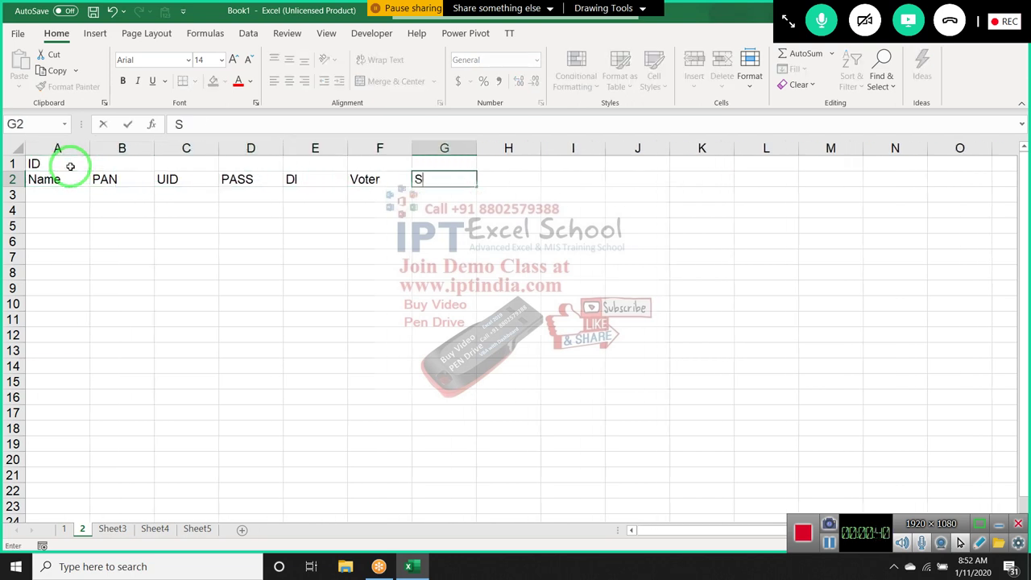
text(tatu)
text(s)
key(Return)
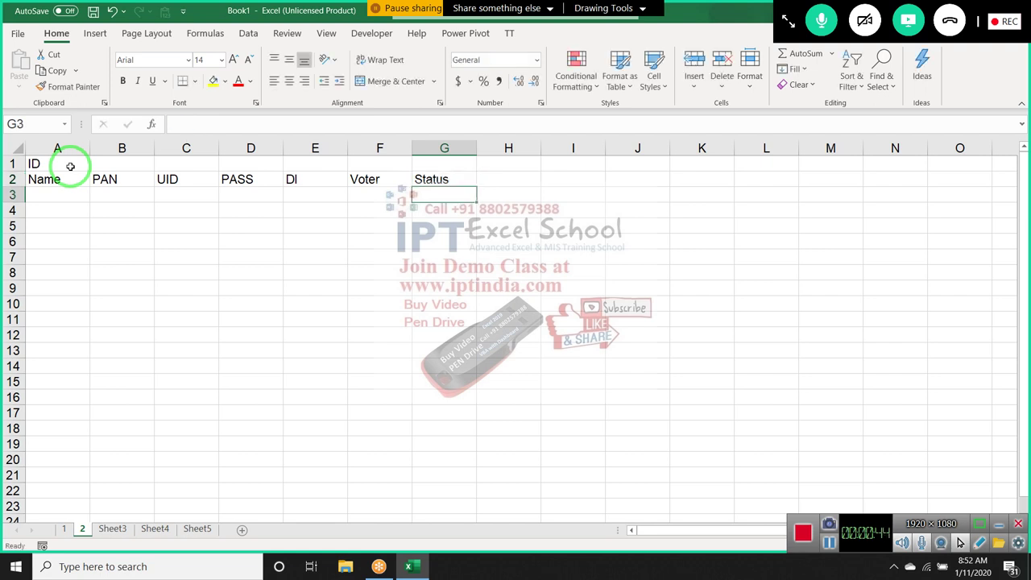
key(Left)
key(Left)
Step: Enter the two people's names in A3 and A4
key(Home)
text(P)
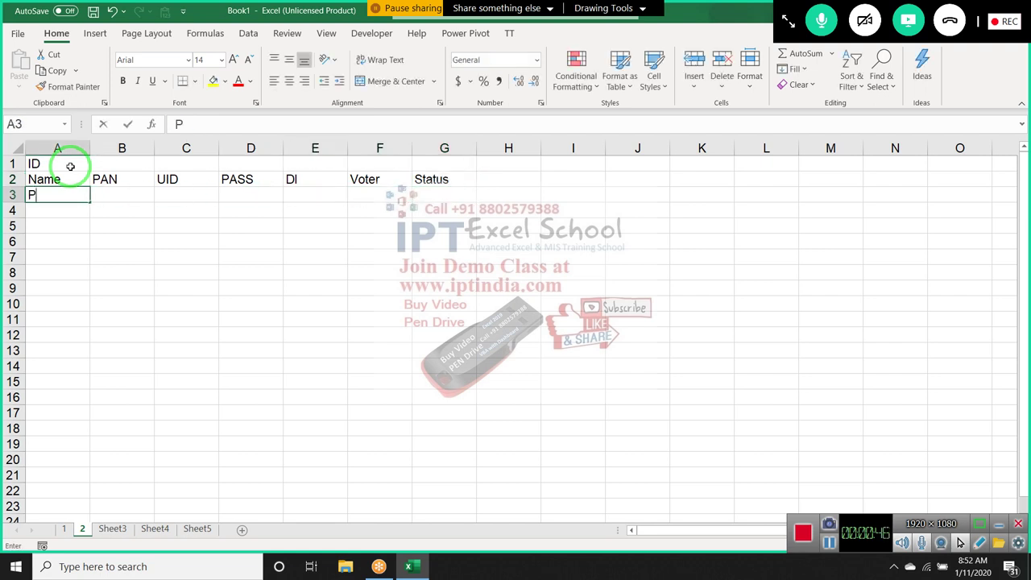
text(uja)
key(Return)
text(NE)
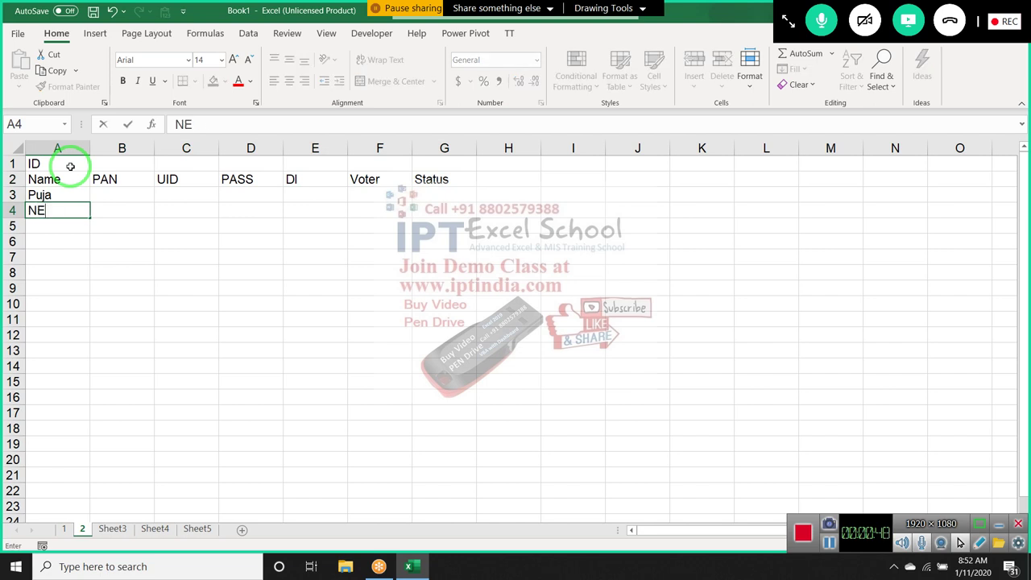
text(era)
text(j)
key(Return)
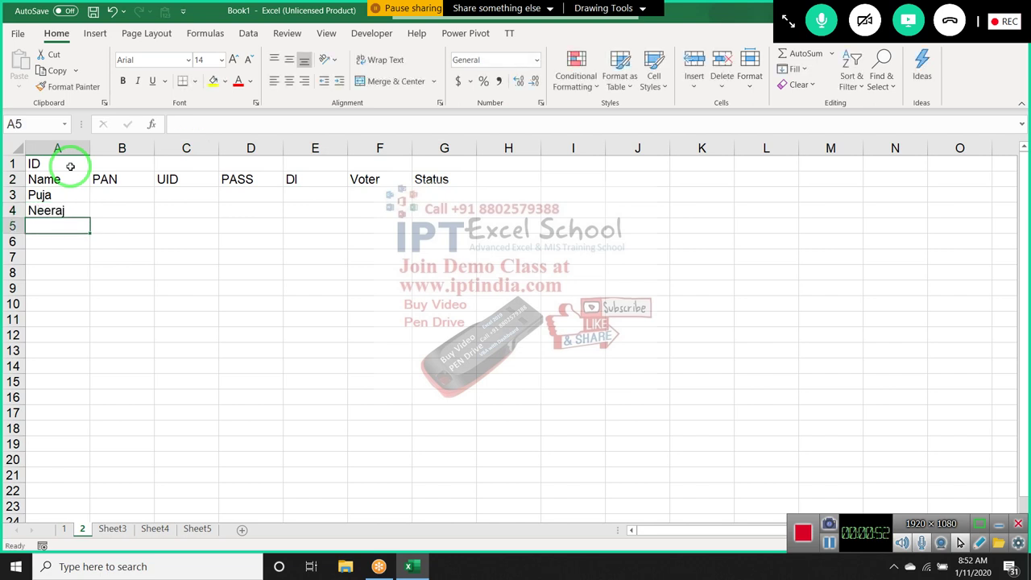
Step: Mark Y in B3 (PAN) for the first person and C4 (UID) and F4 (Voter) for the second
click(133, 199)
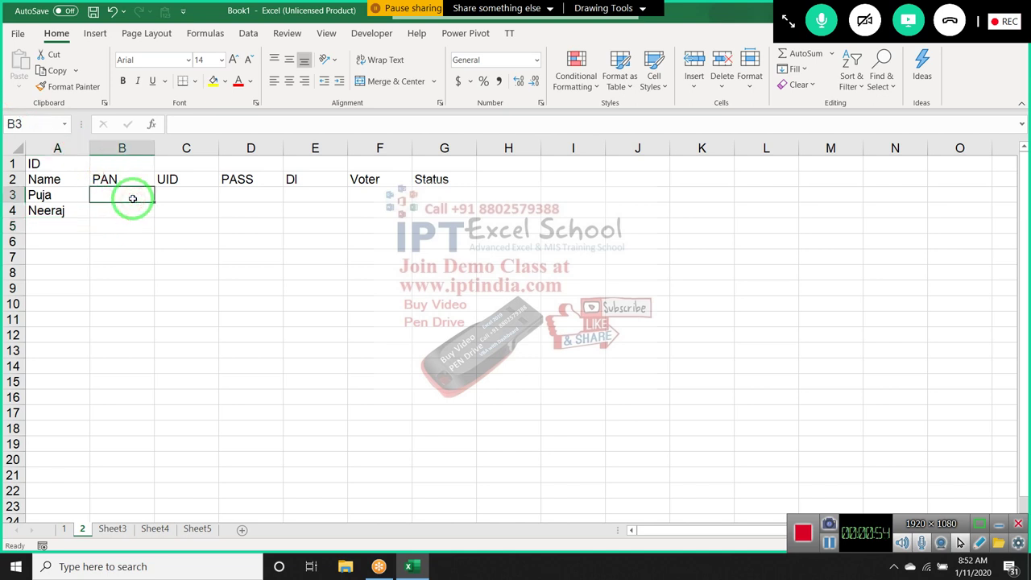
text(Y)
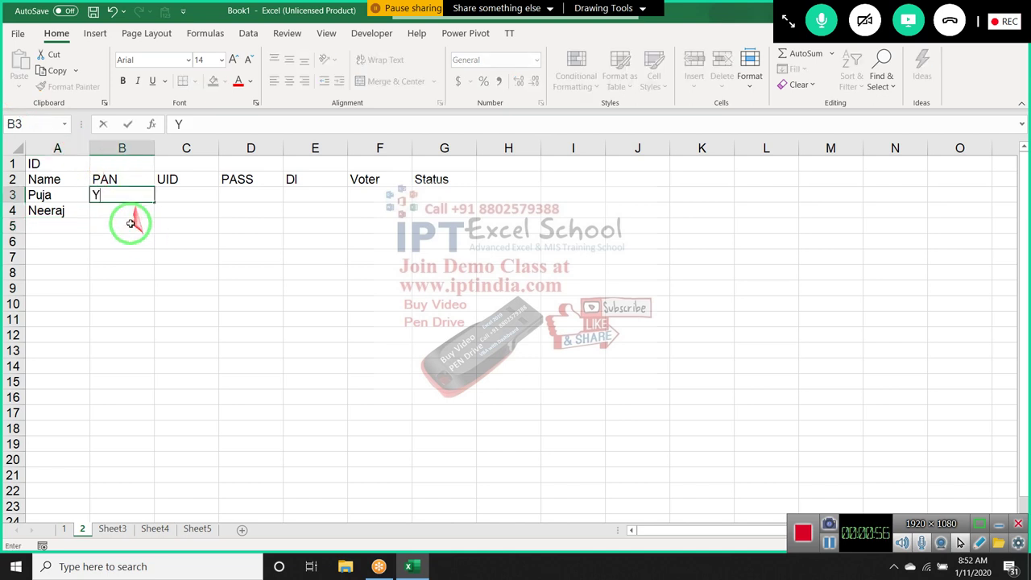
click(127, 226)
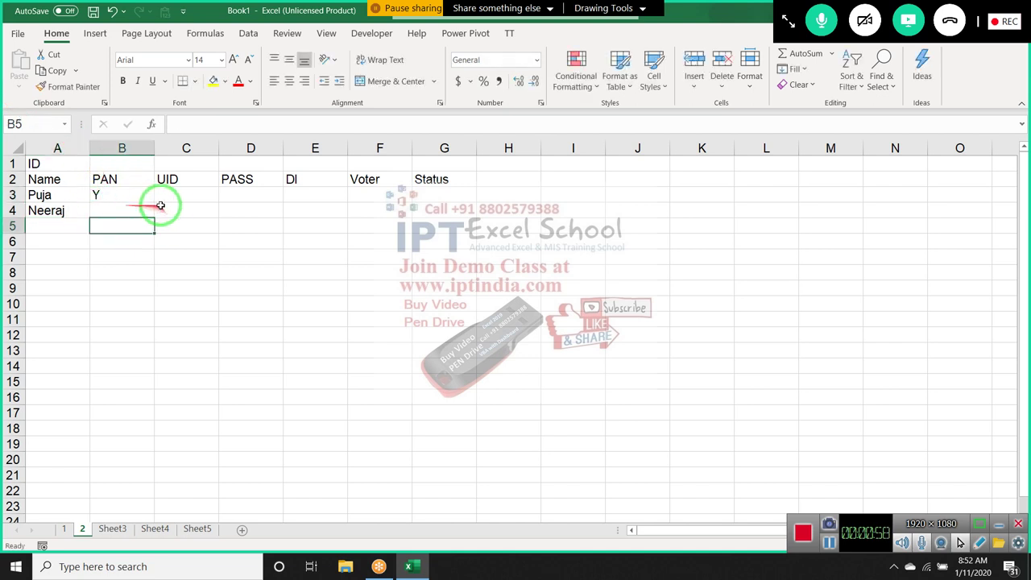
double_click(187, 208)
text(Y)
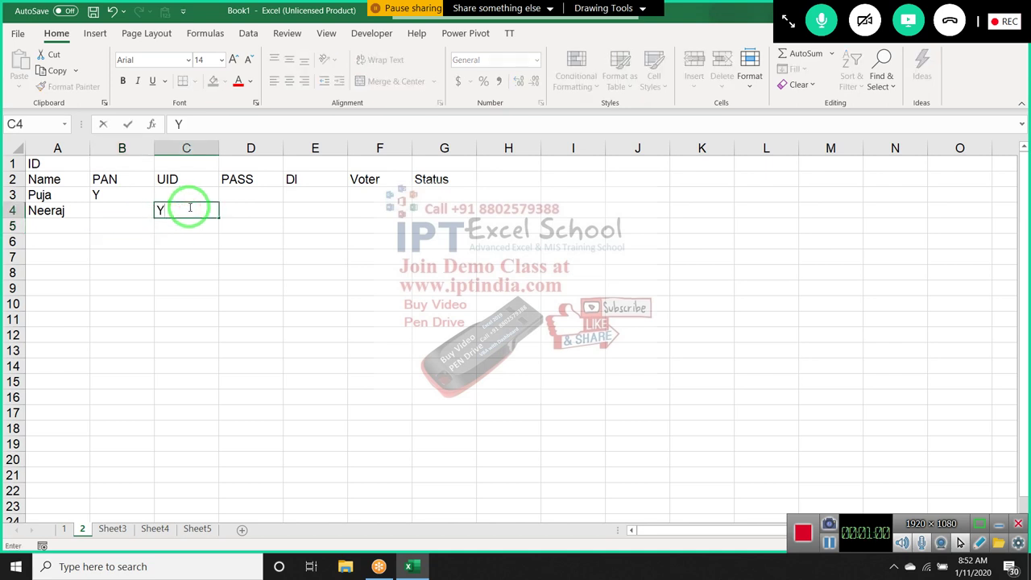
click(368, 214)
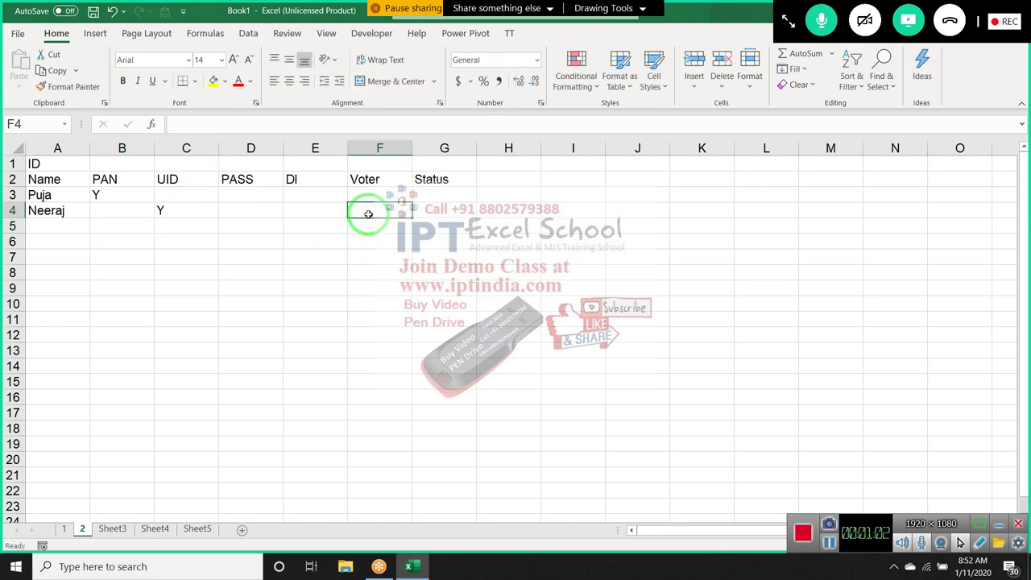
text(Y)
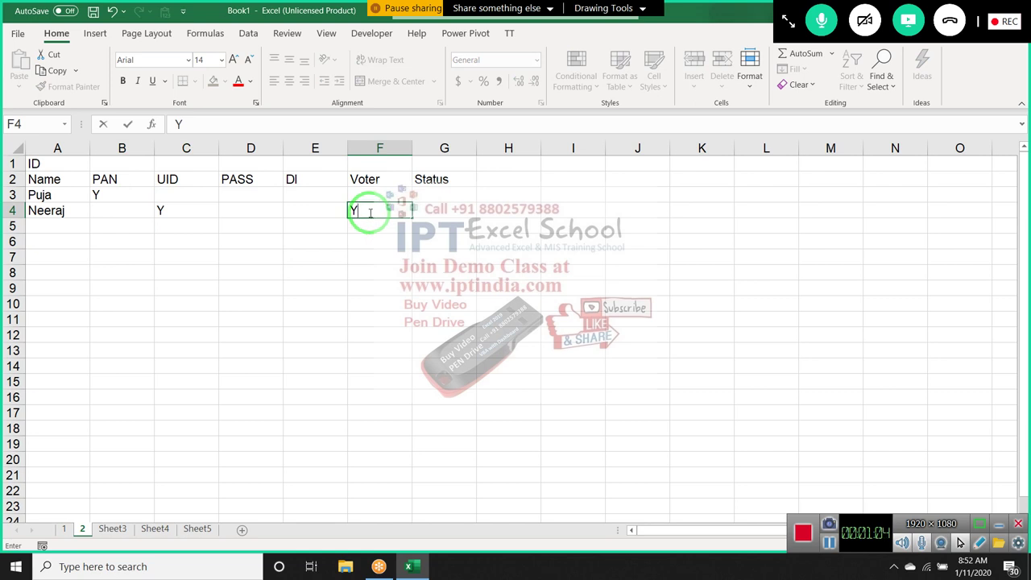
click(401, 240)
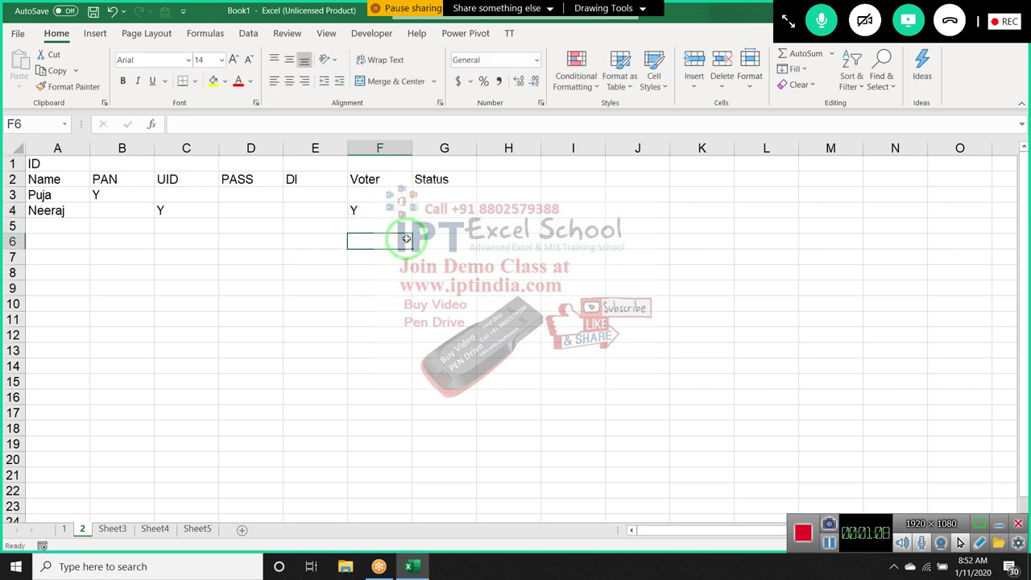
Step: Build =OR(B3="y",C3="y",D3="y",E3="y",F3="y") in Status cell G3
click(465, 191)
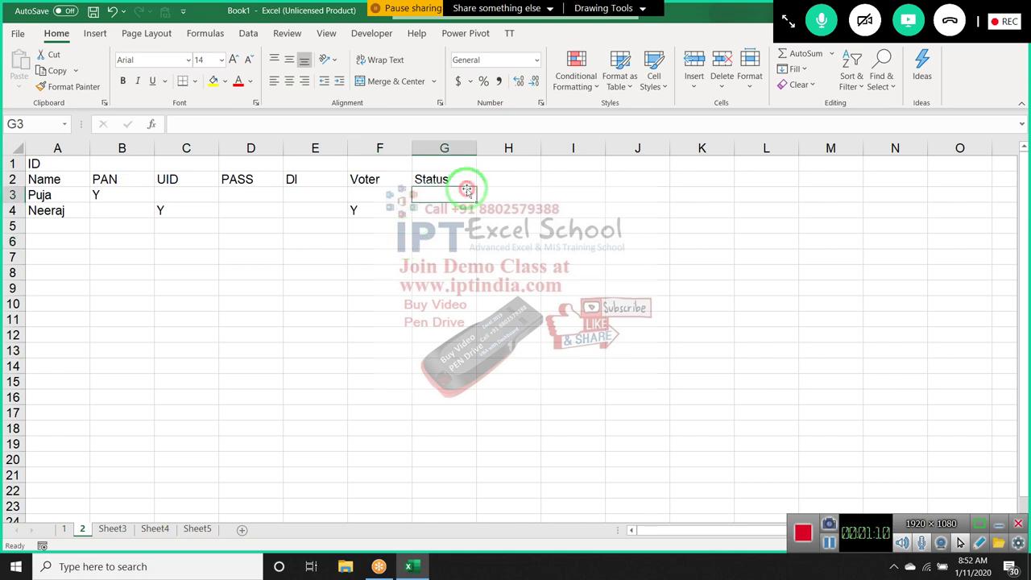
text(=o)
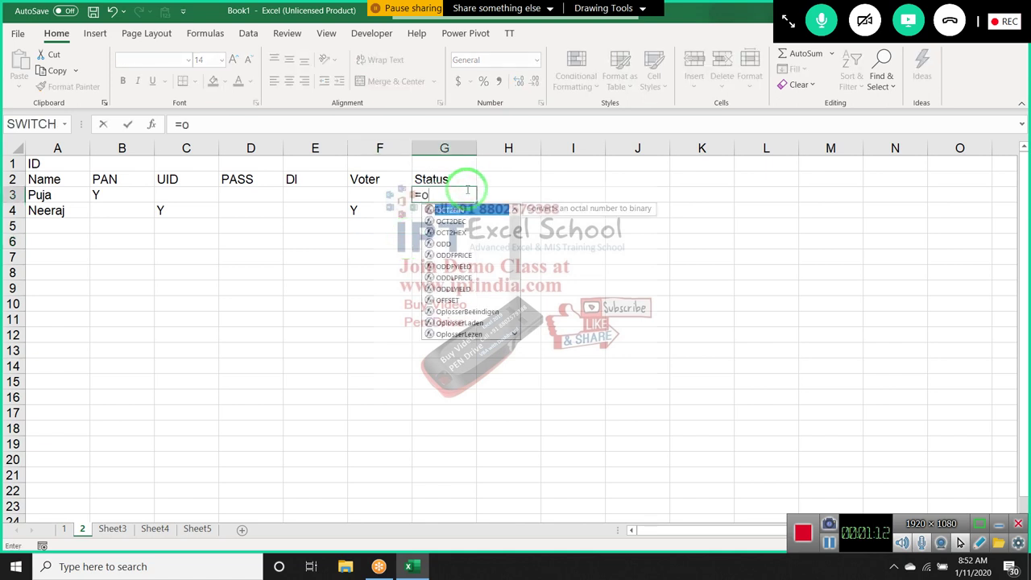
text(r)
key(Tab)
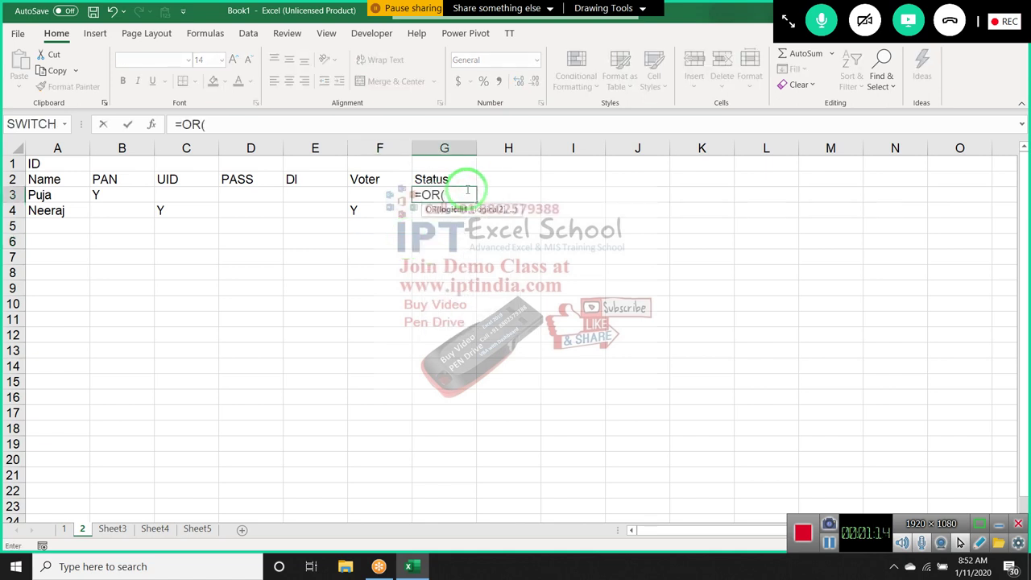
click(135, 195)
text(=)
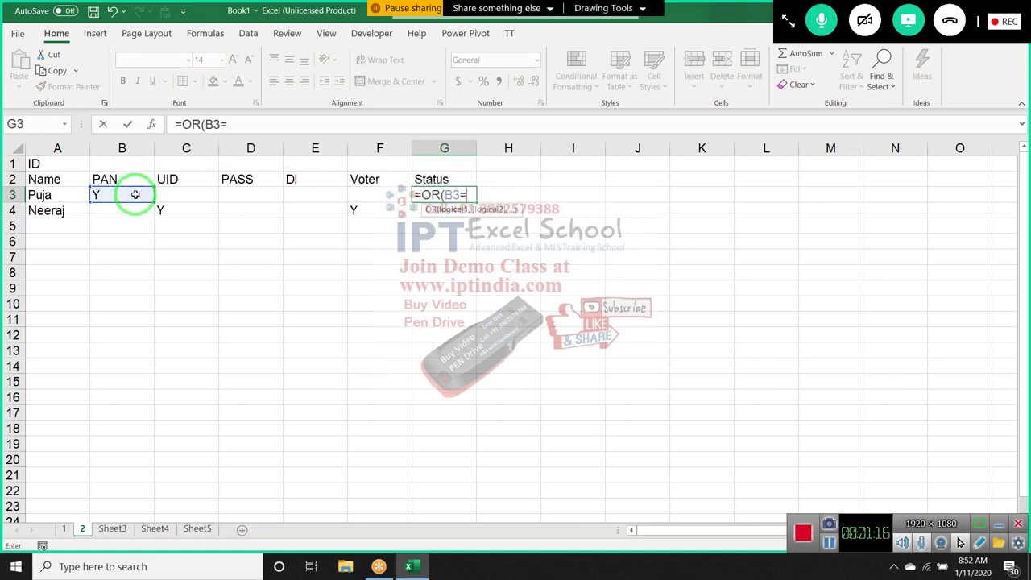
text("y")
text(,)
click(164, 195)
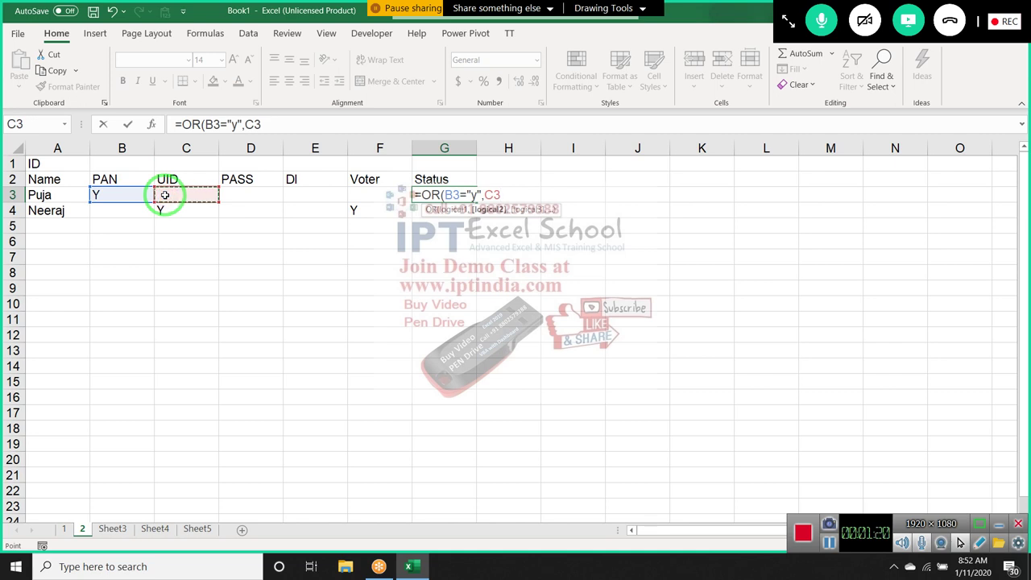
text(="y)
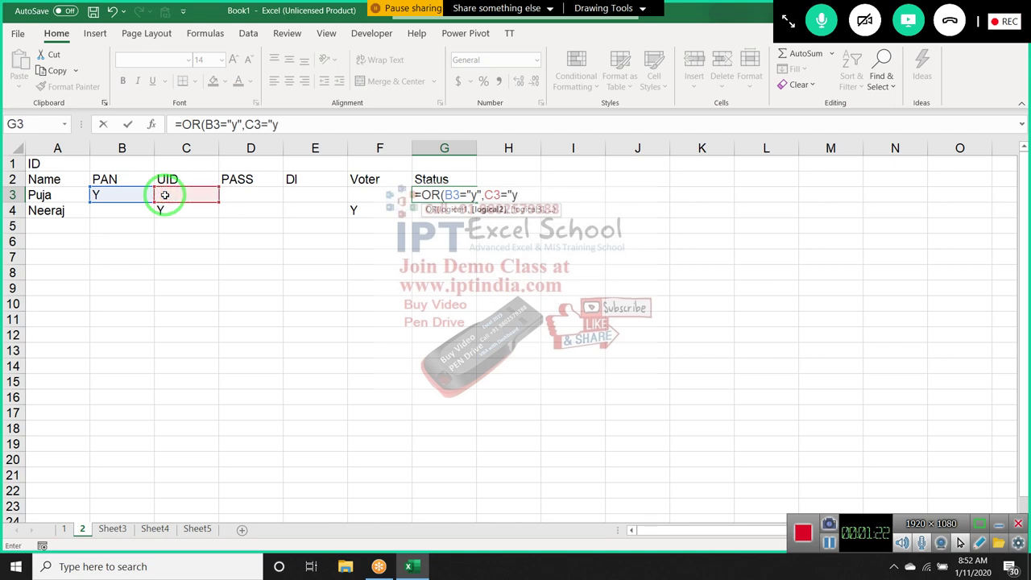
text(",)
click(238, 197)
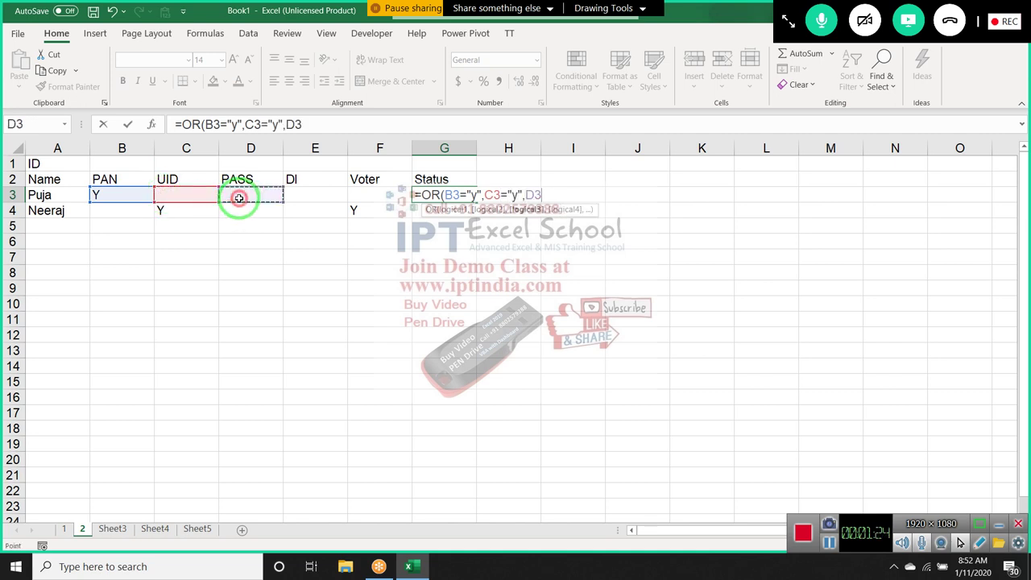
text(="y)
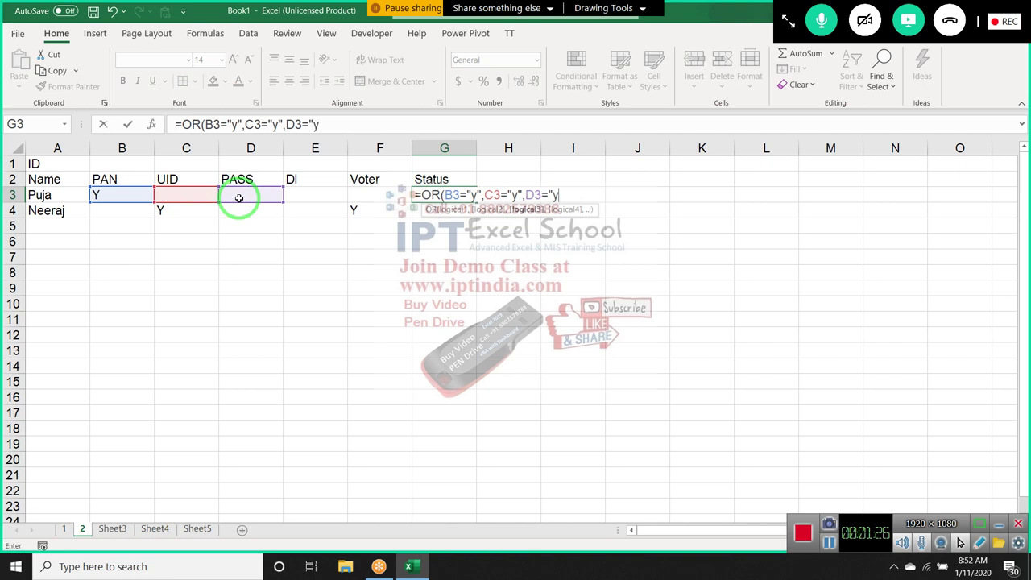
text(",)
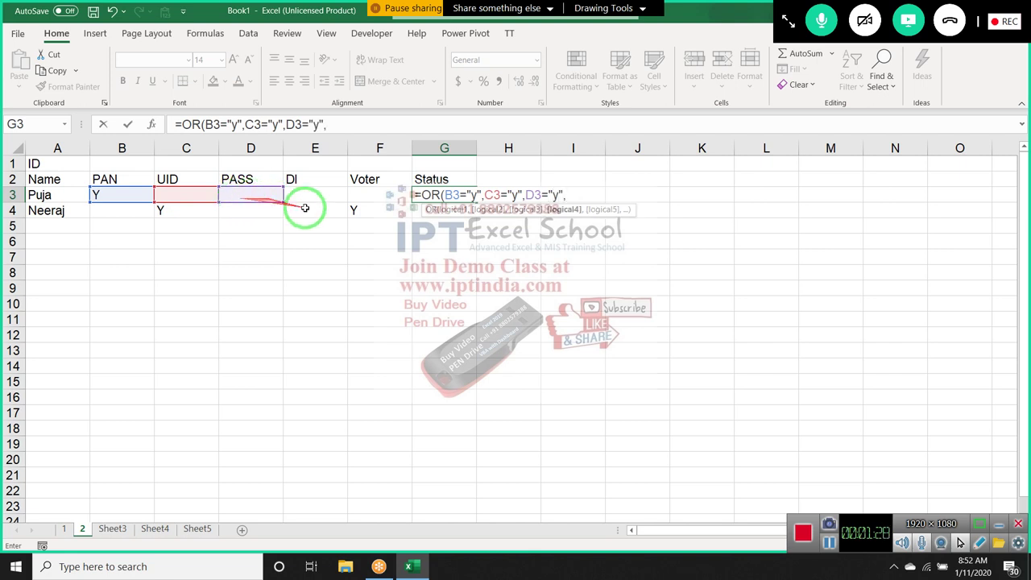
click(313, 197)
text(=)
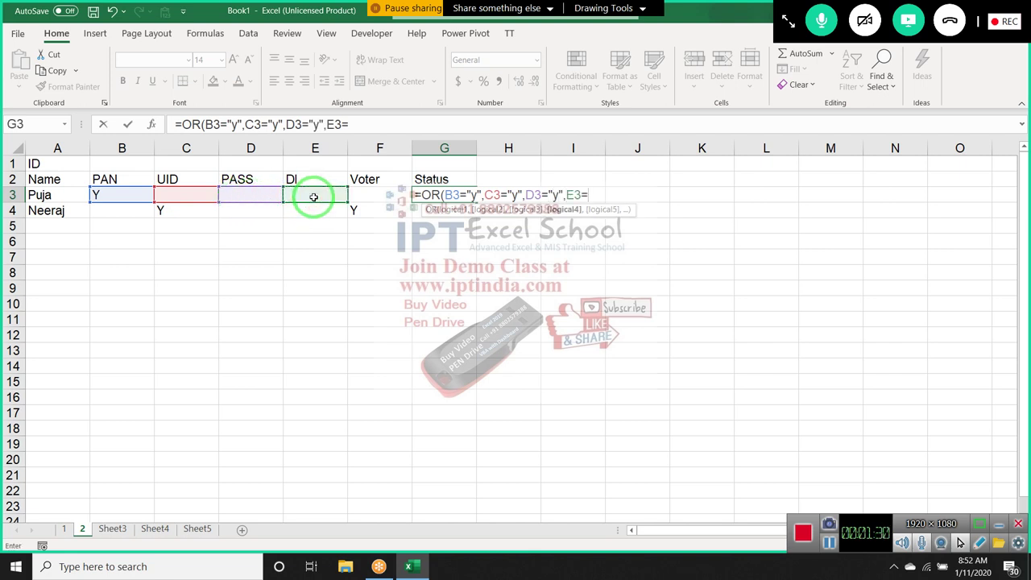
text("y",)
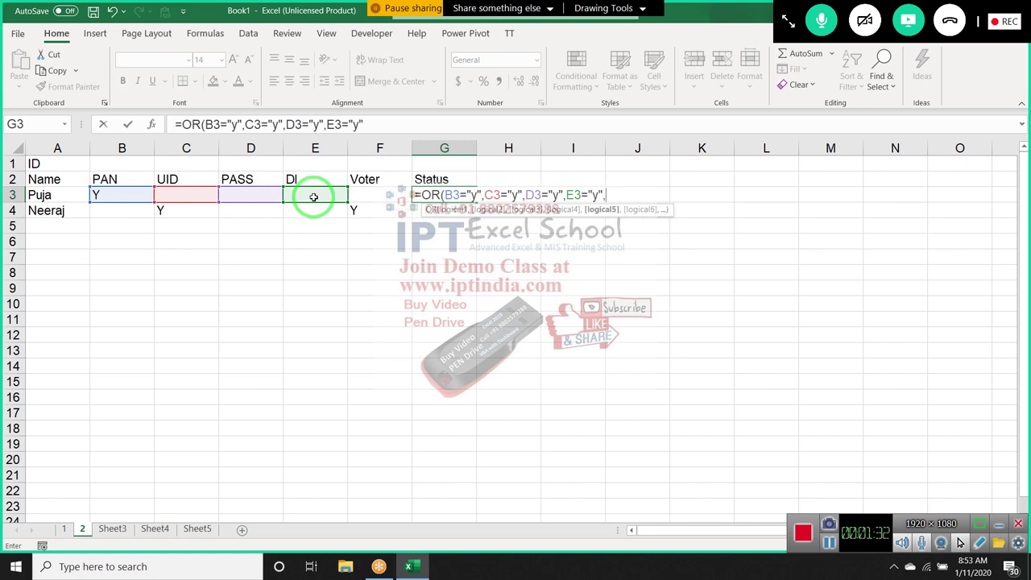
click(358, 198)
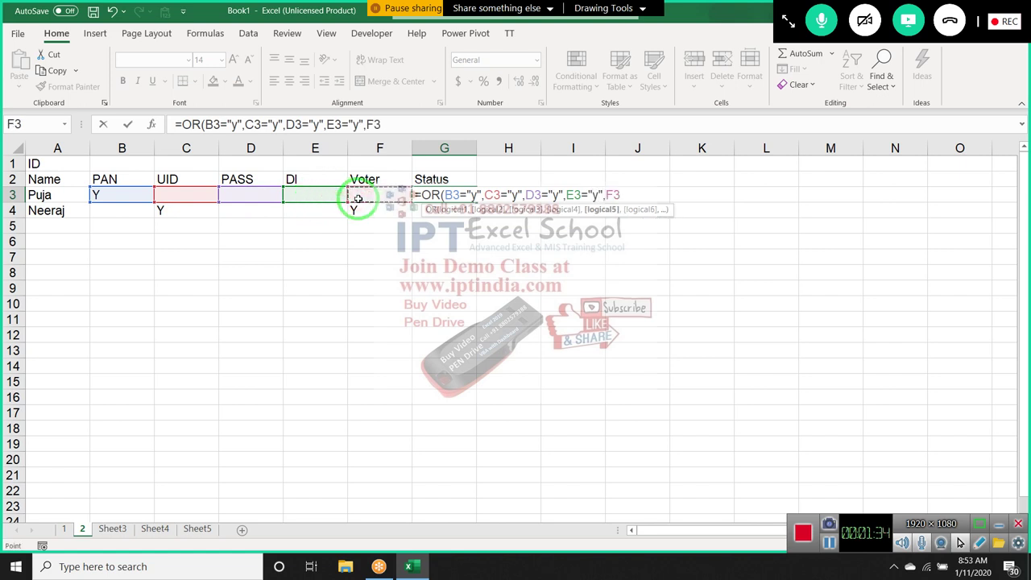
text(\)
key(BackSpace)
text(="y)
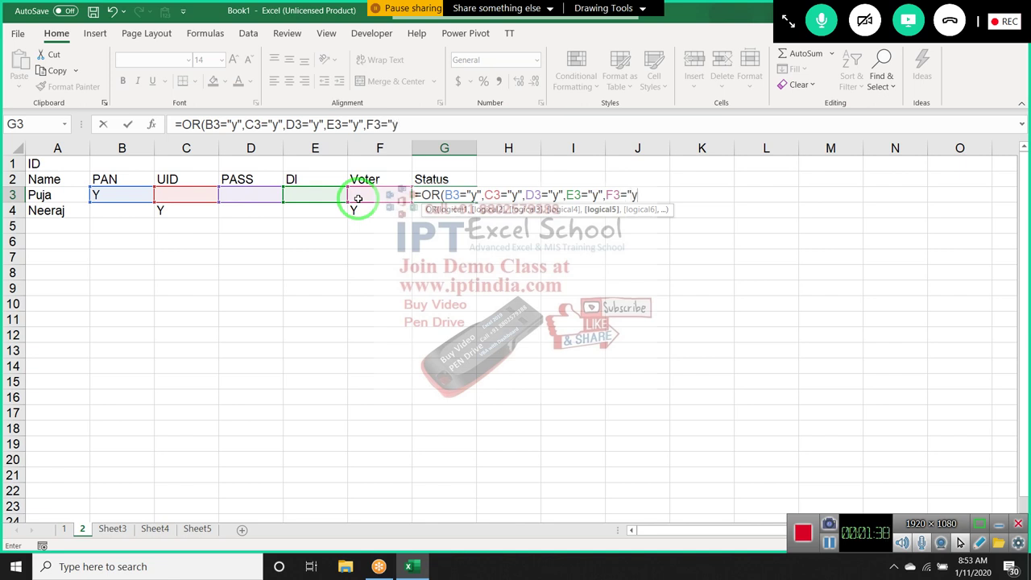
text("))
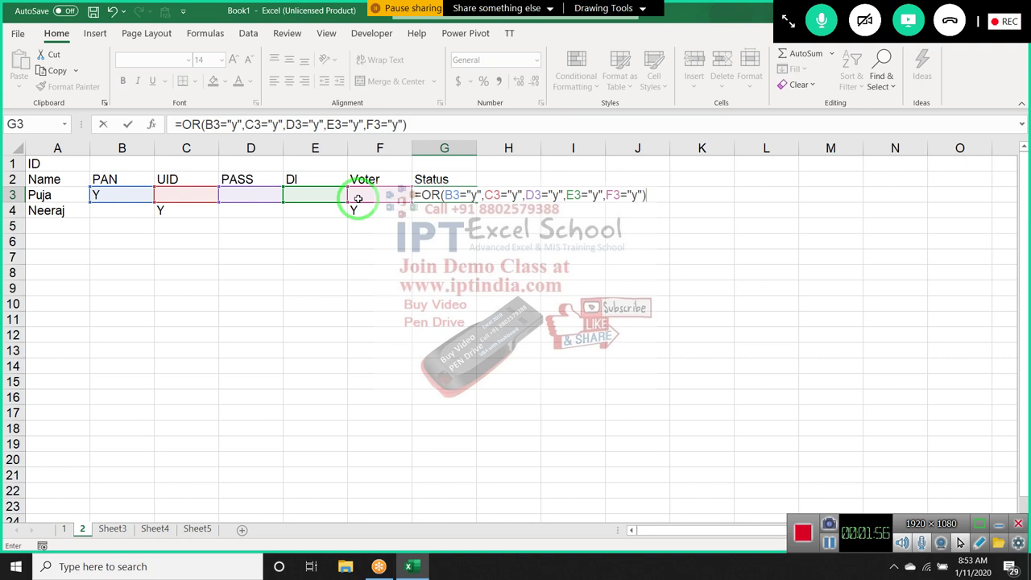
Step: Commit the OR formula, fill it down to G4, and review its row 3 references
mouse_move(204, 270)
mouse_down()
mouse_move(138, 282)
mouse_move(525, 272)
mouse_up()
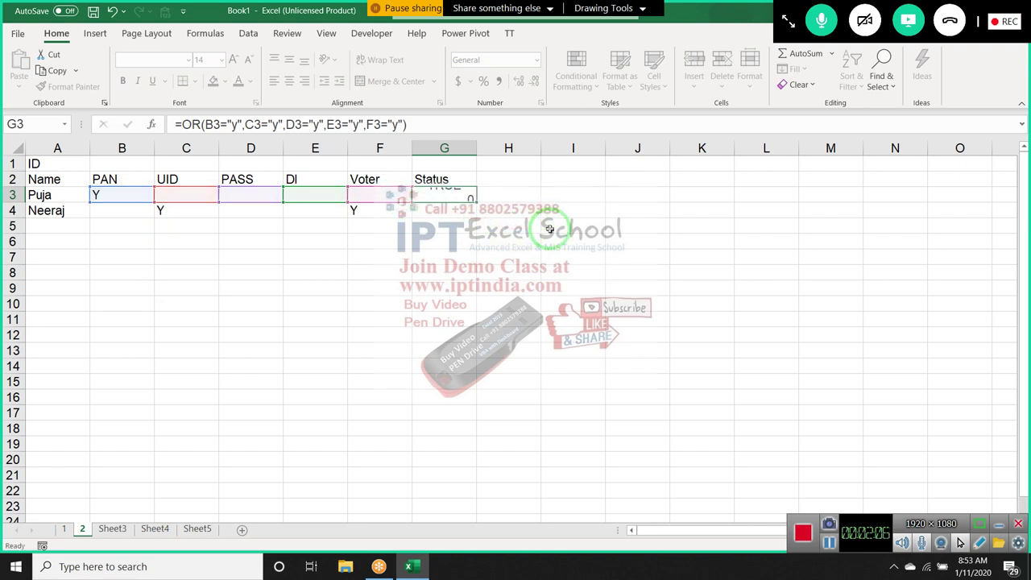
key(Return)
key(ctrl+d)
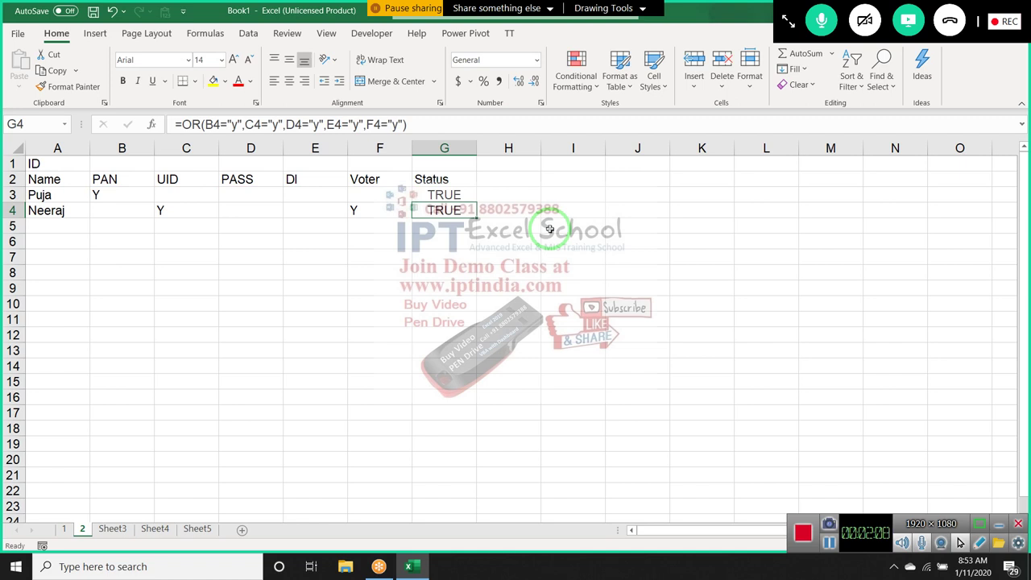
key(Up)
key(F2)
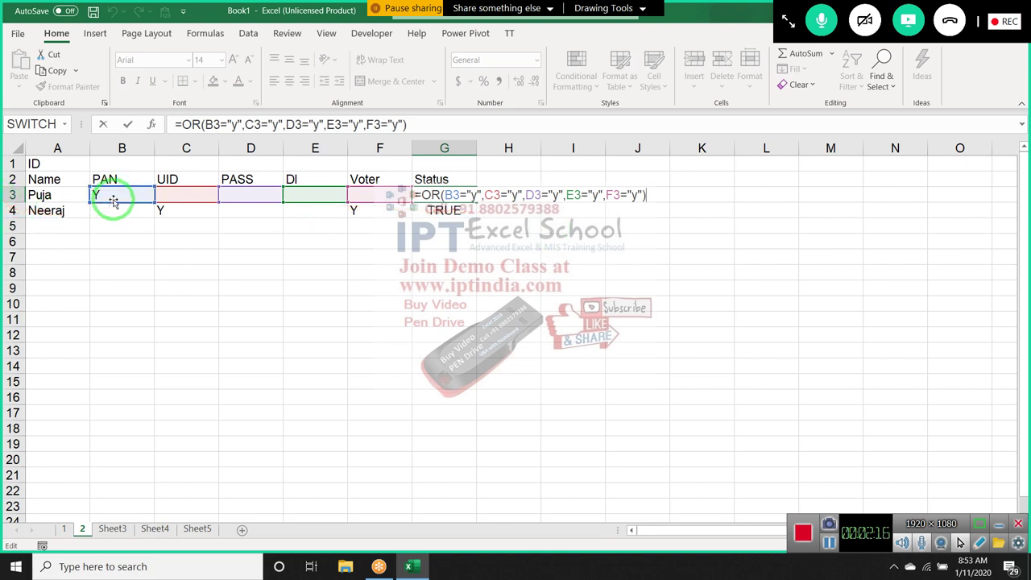
drag(114, 201, 370, 245)
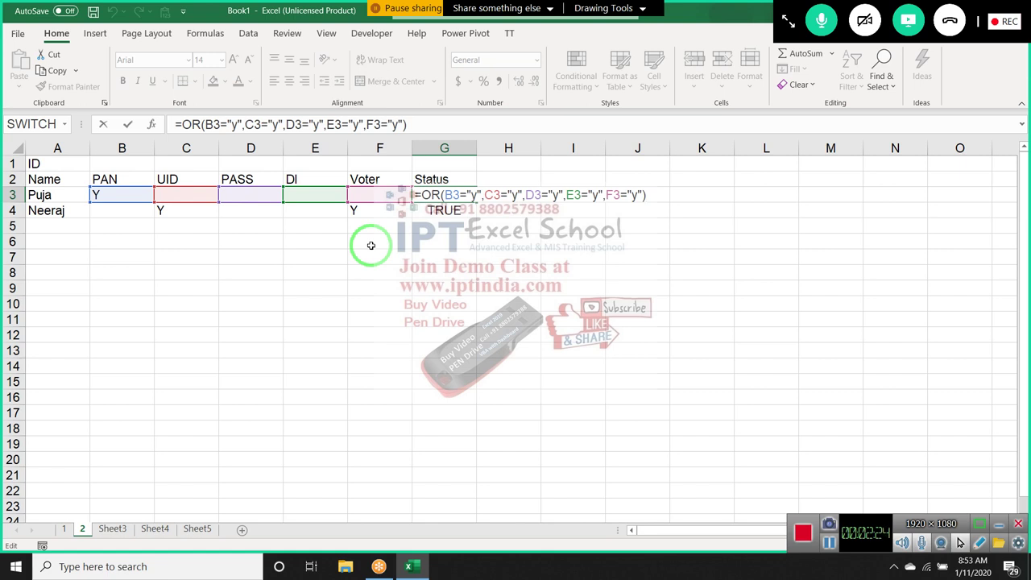
key(Return)
key(Up)
key(Down)
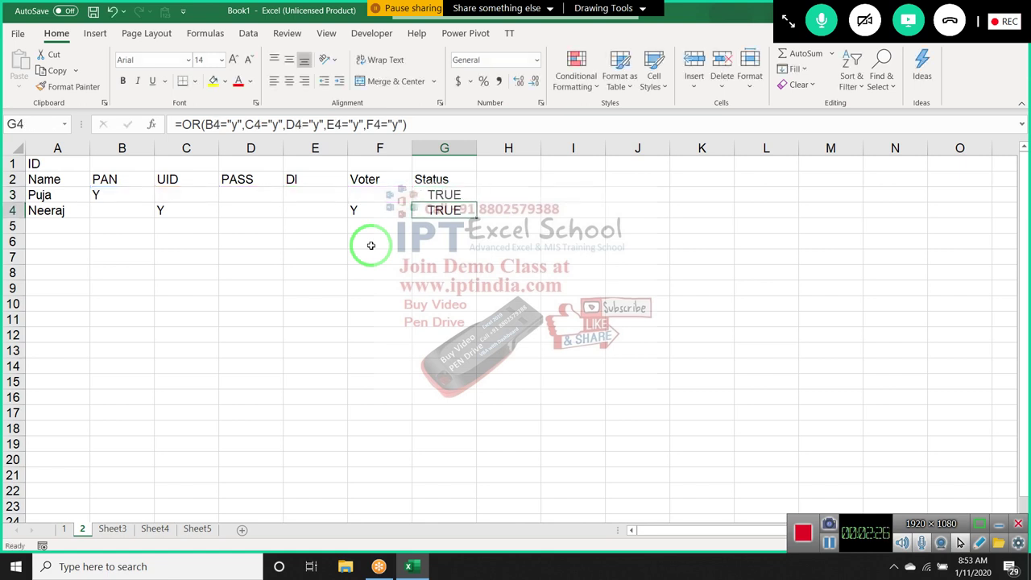
key(Up)
key(Down)
key(Up)
key(Up)
Step: Start an IF in H3 returning "OK" when B3 is "y", nesting a C3 test
key(Right)
key(Down)
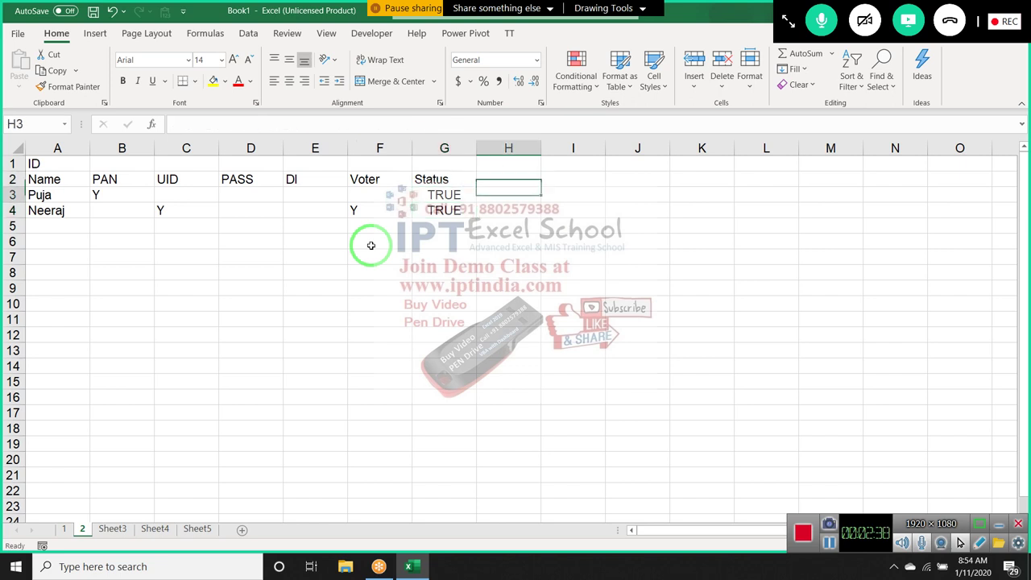
text(=)
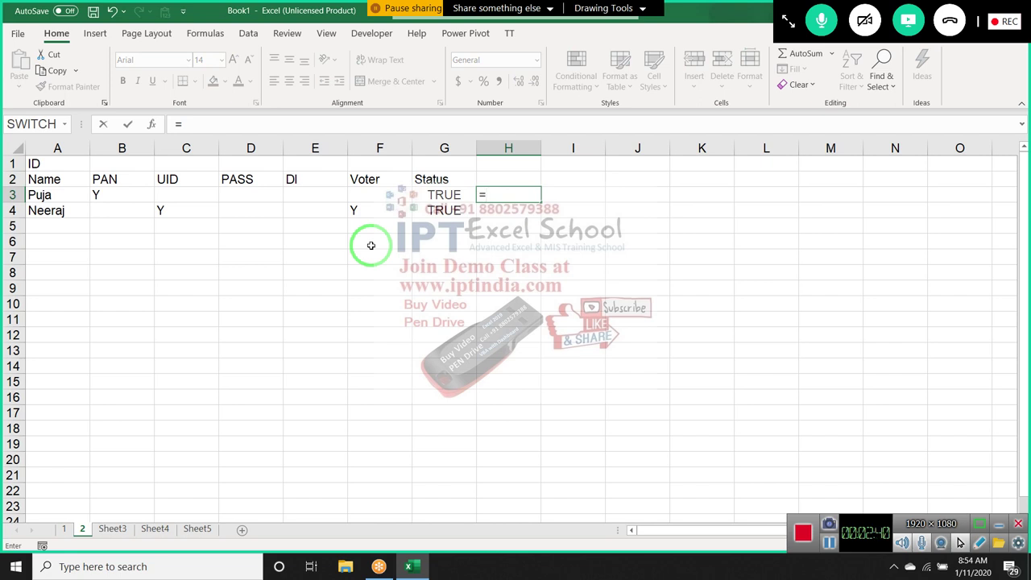
text(if()
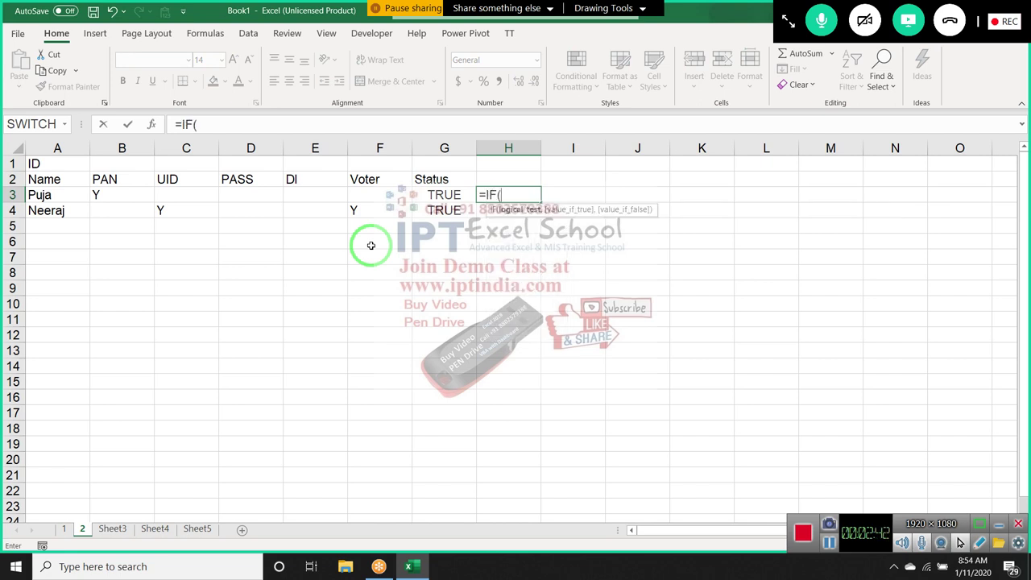
click(125, 193)
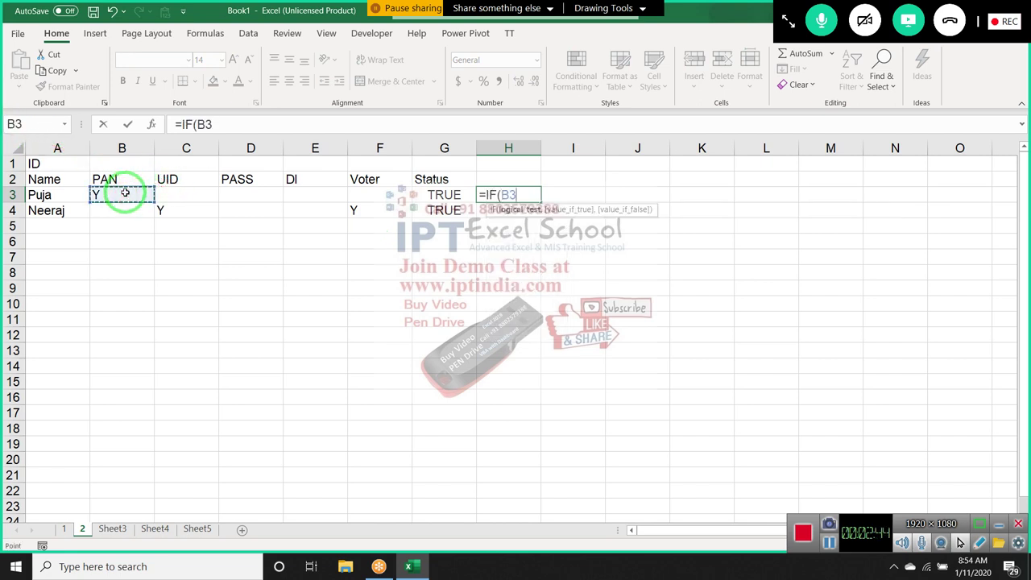
text(="y)
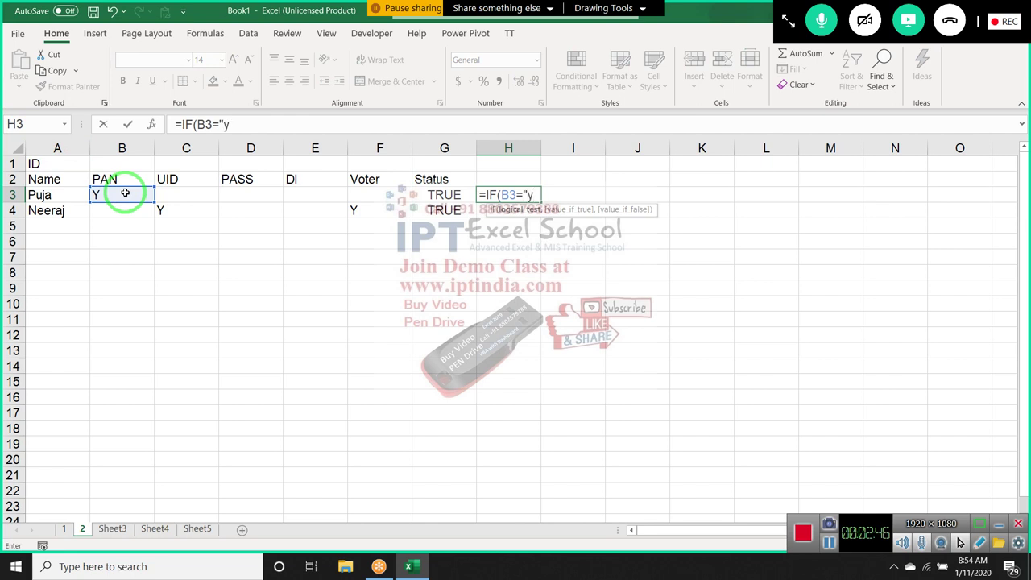
text(",")
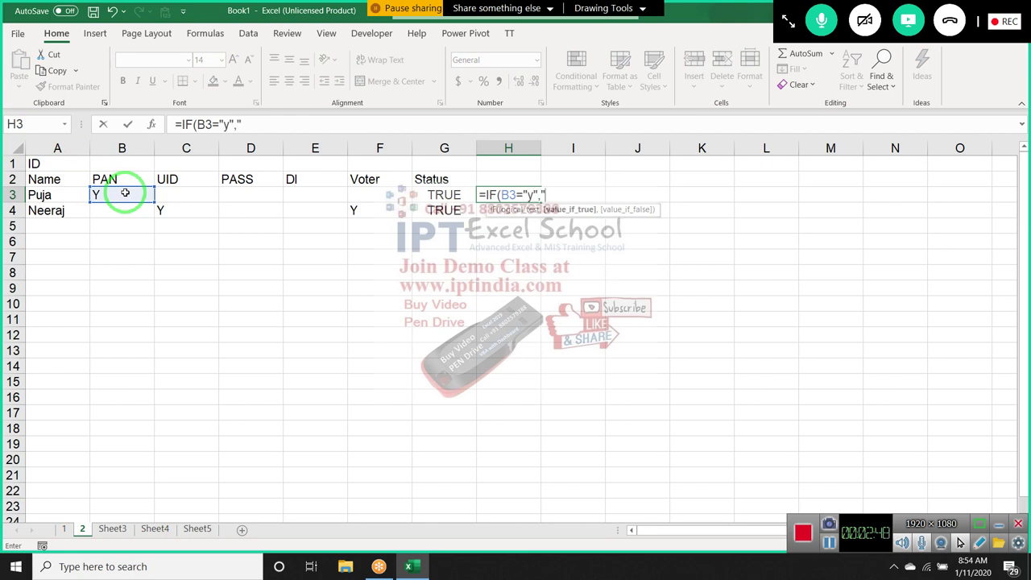
text(OK")
text(,I)
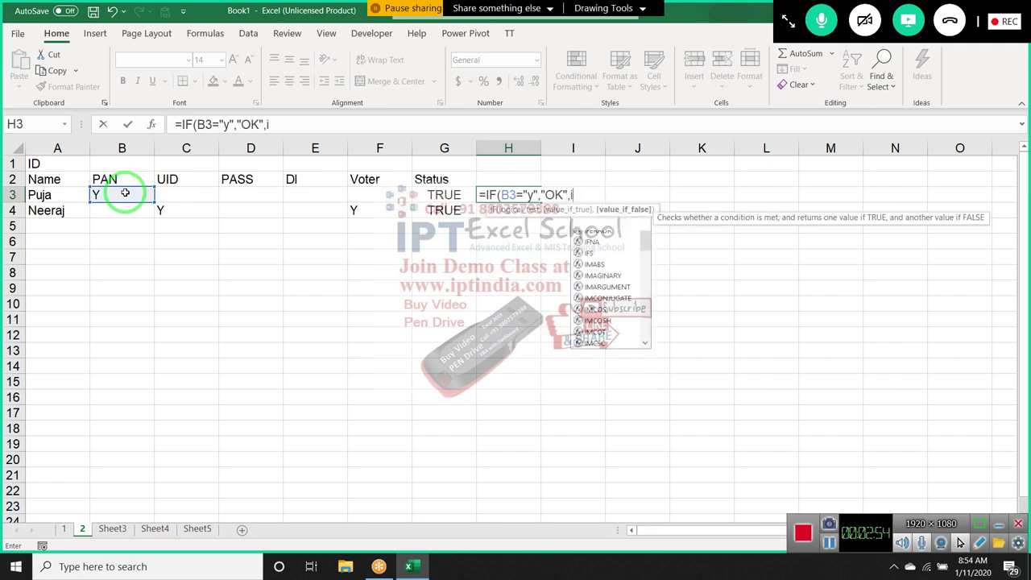
text(F(=)
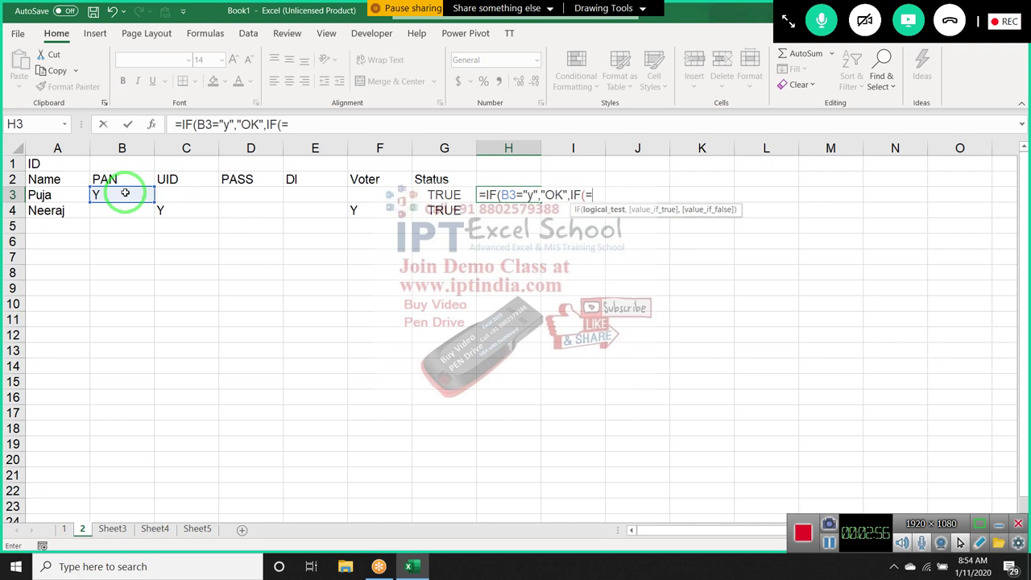
key(BackSpace)
drag(6, 192, 143, 201)
click(180, 195)
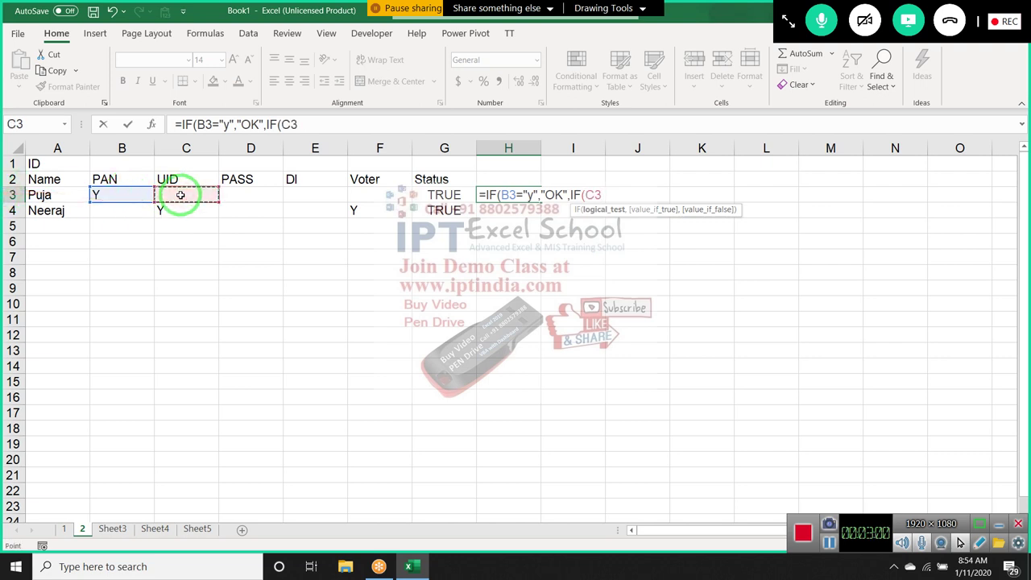
text(="y)
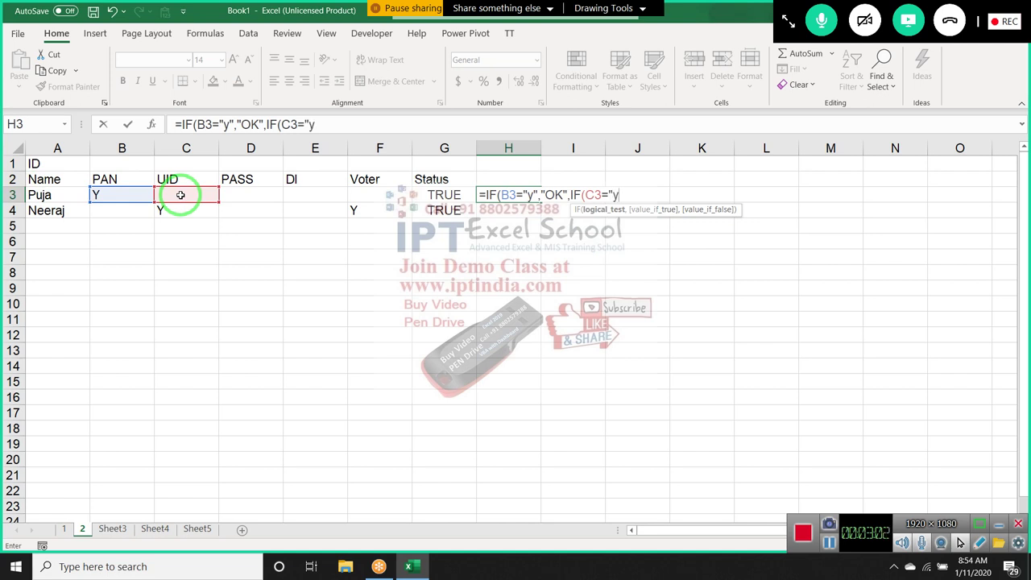
text(",)
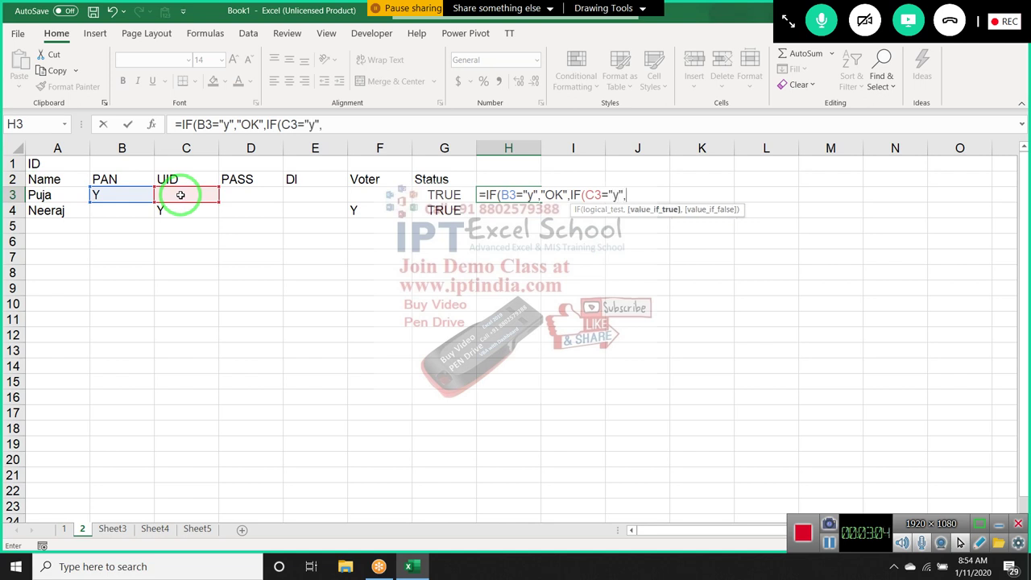
text(if)
key(Tab)
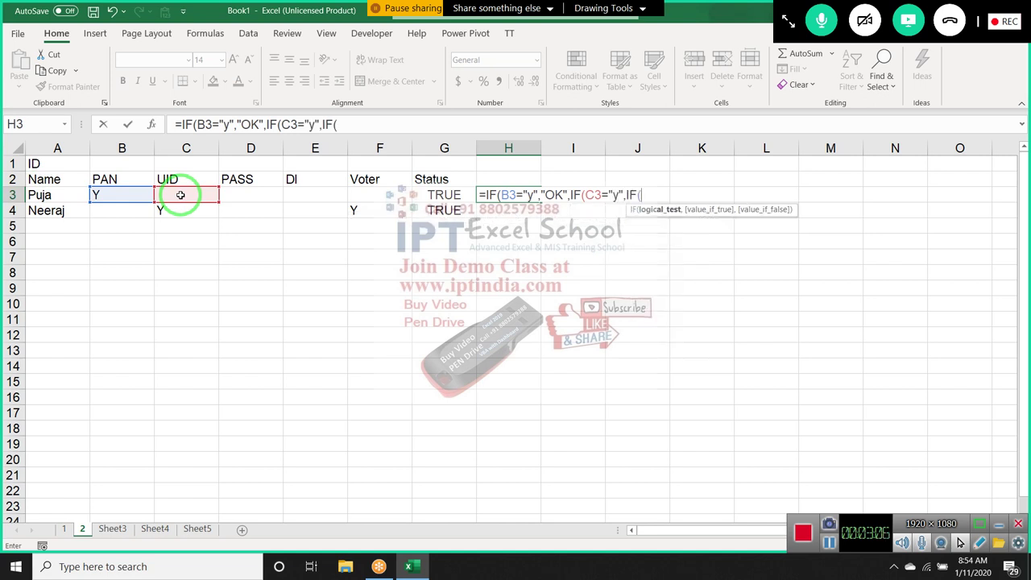
Step: Give the C3 test an "OK" result and nest another IF returning "OK" for "y" in D3
click(227, 193)
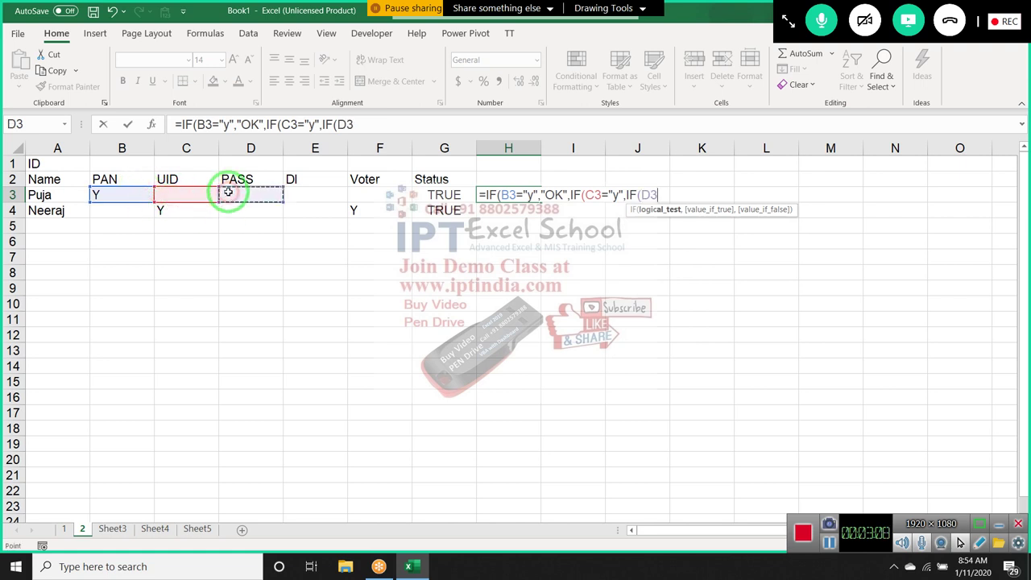
text(="y)
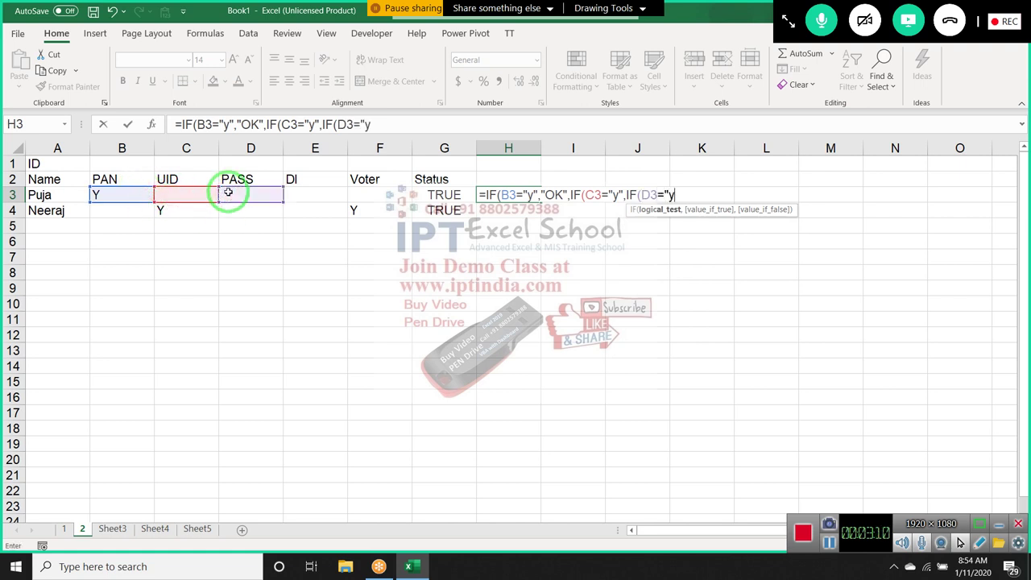
key(BackSpace)
key(BackSpace)
key(BackSpace)
key(BackSpace)
key(BackSpace)
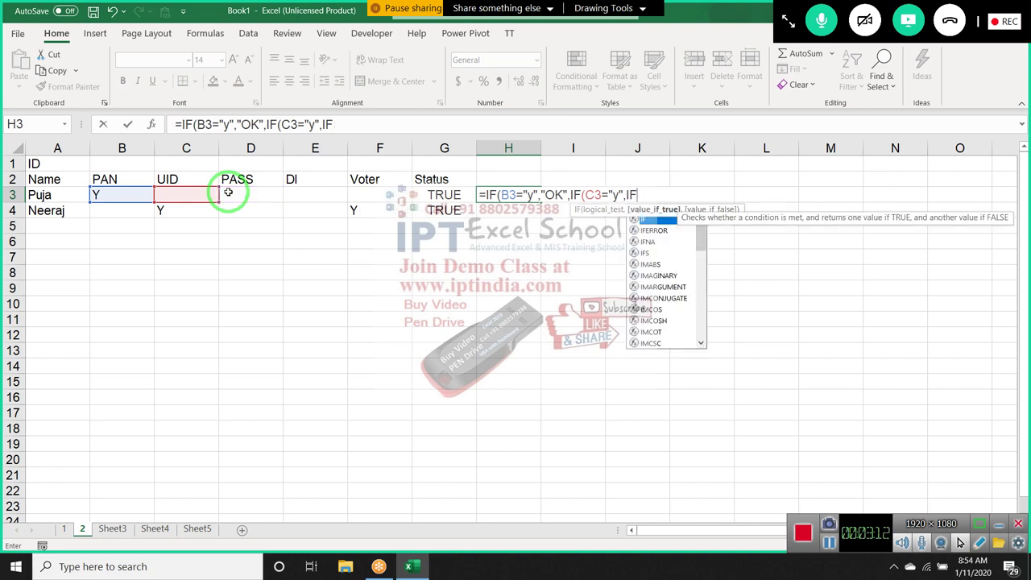
key(BackSpace)
key(BackSpace)
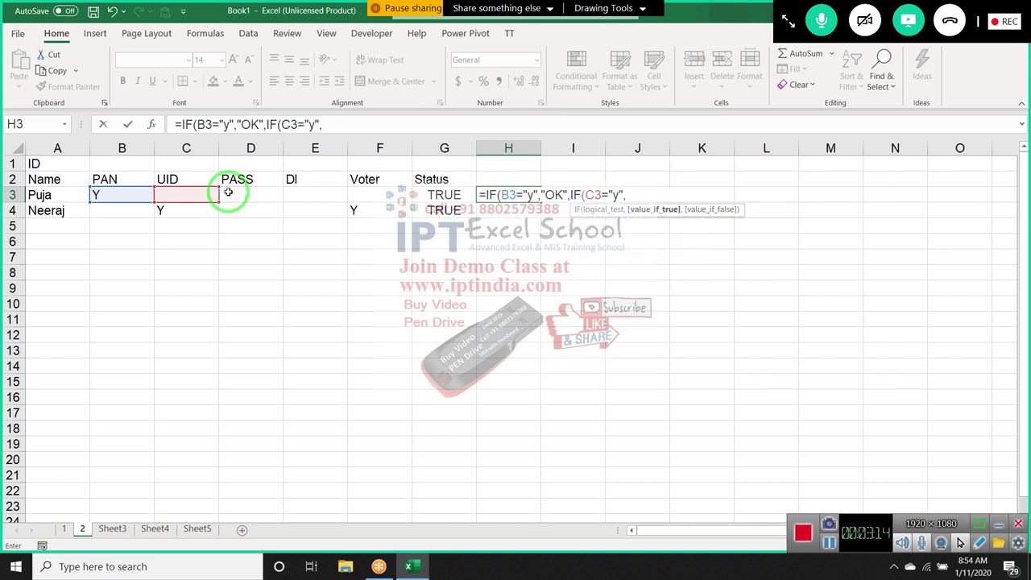
text("ok")
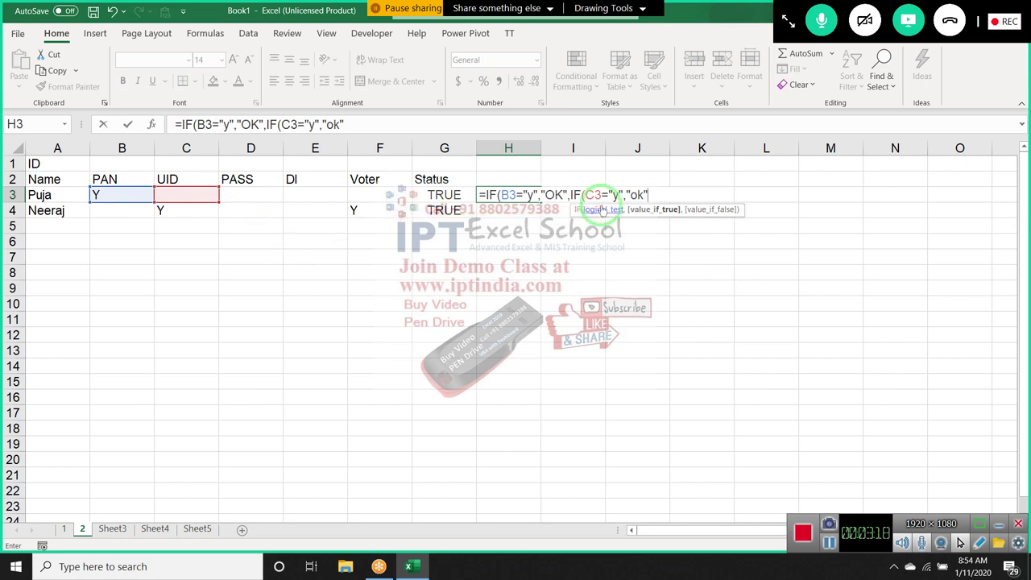
text(,)
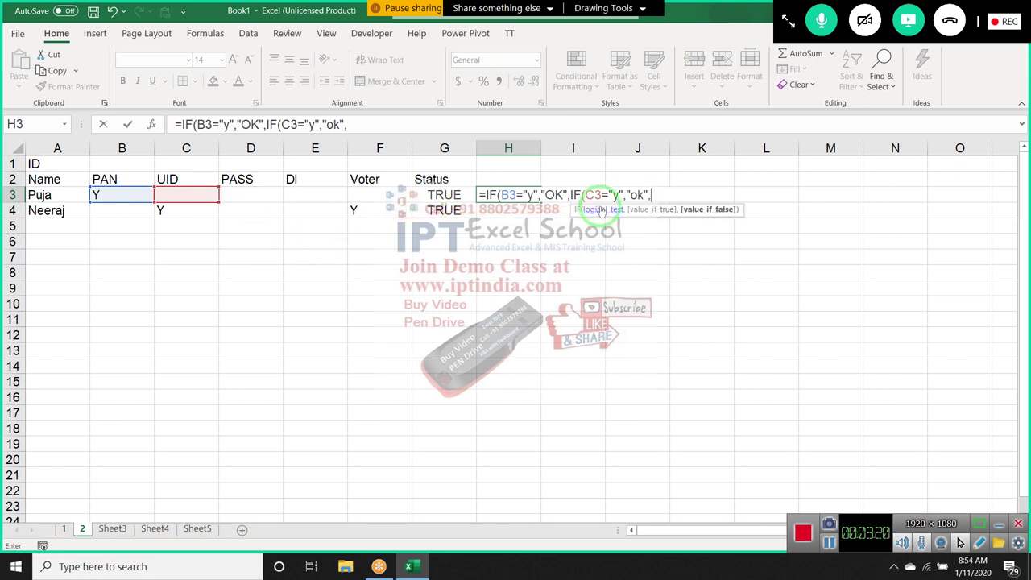
text(if)
key(Tab)
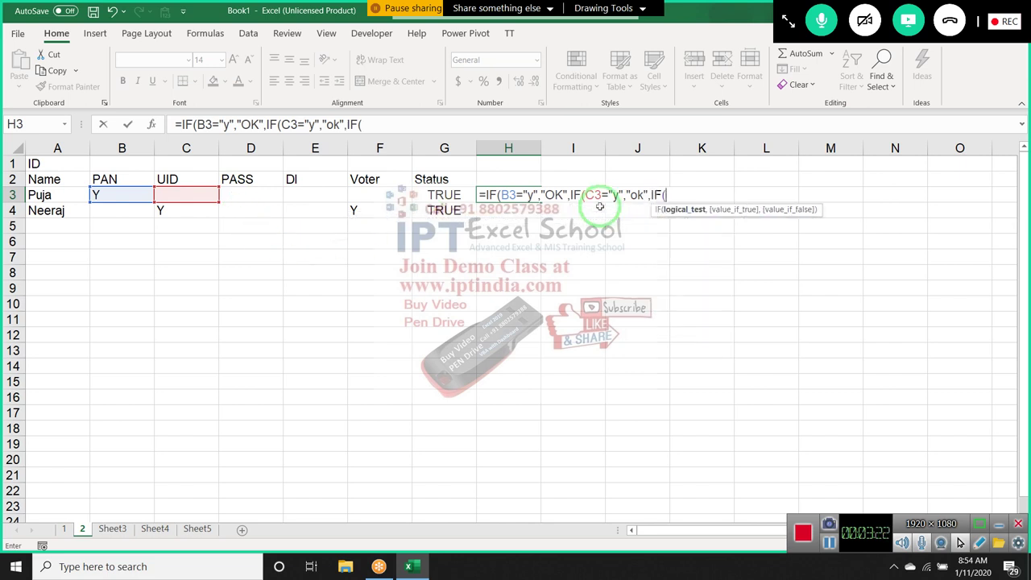
click(252, 194)
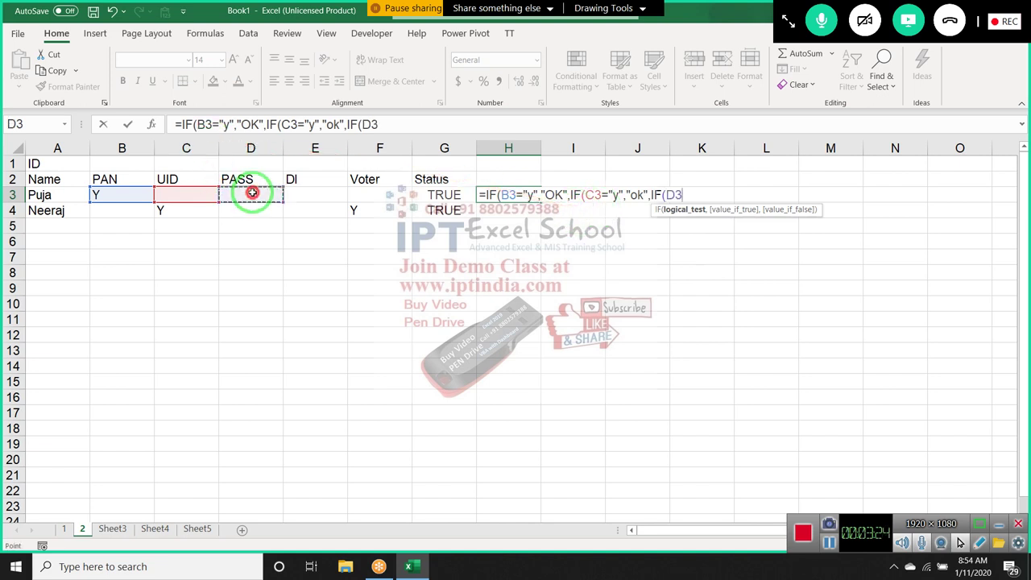
text(=")
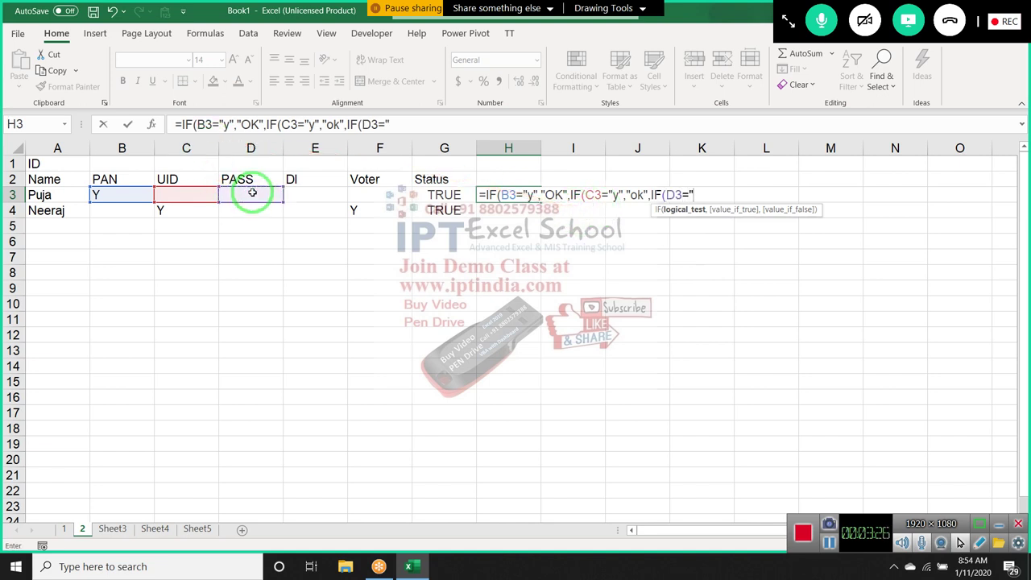
text(y")
text(,")
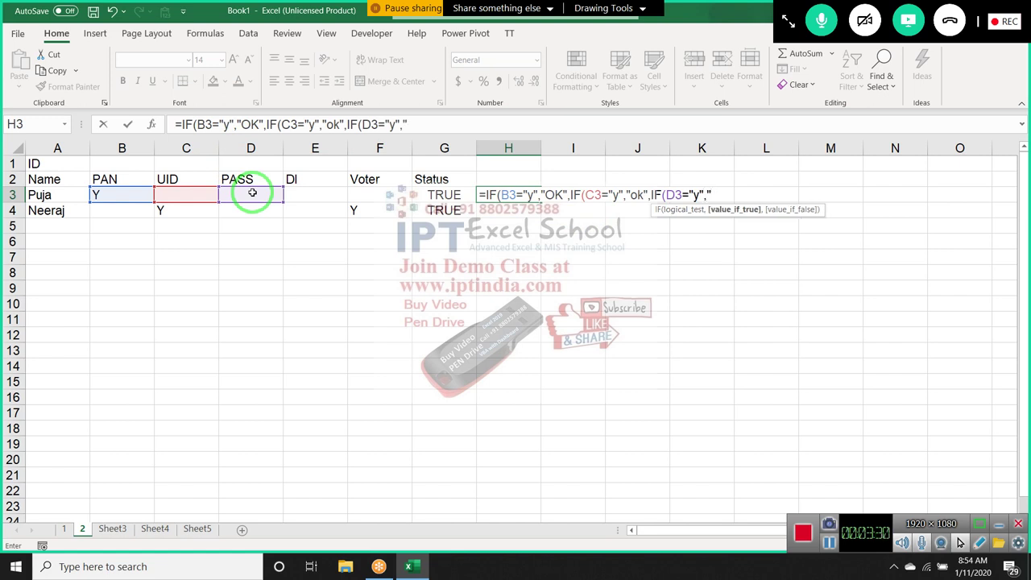
text(OK)
text(",)
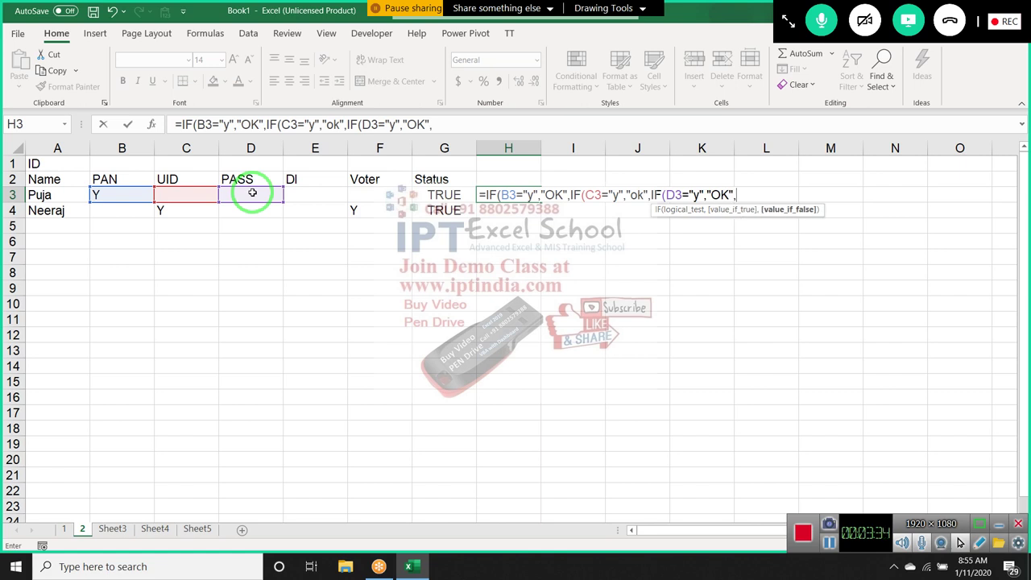
text(IF()
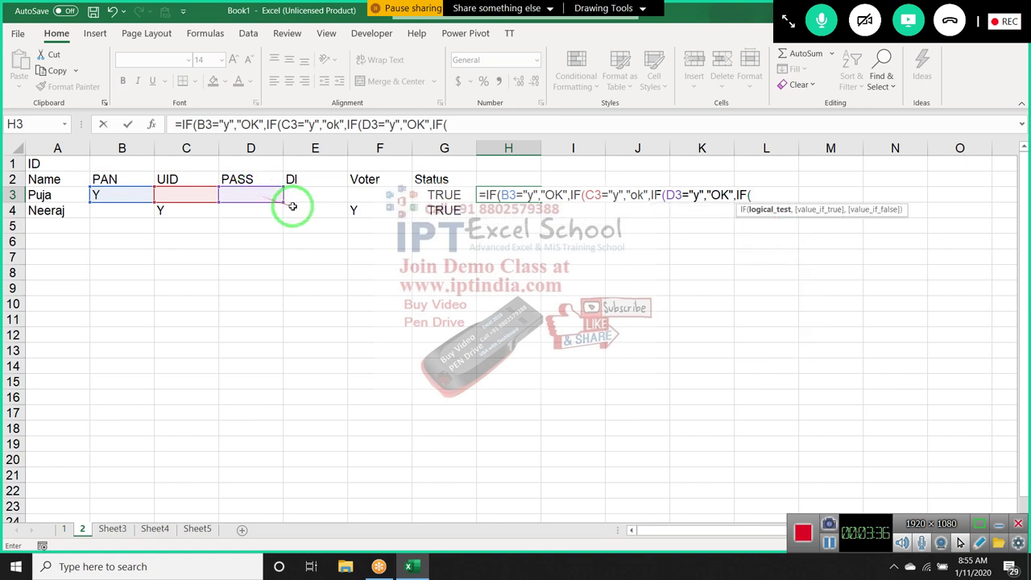
Step: Add E3="Y" and F3="y" tests returning "OK", with "Pending" as the final fallback
click(298, 194)
text(=")
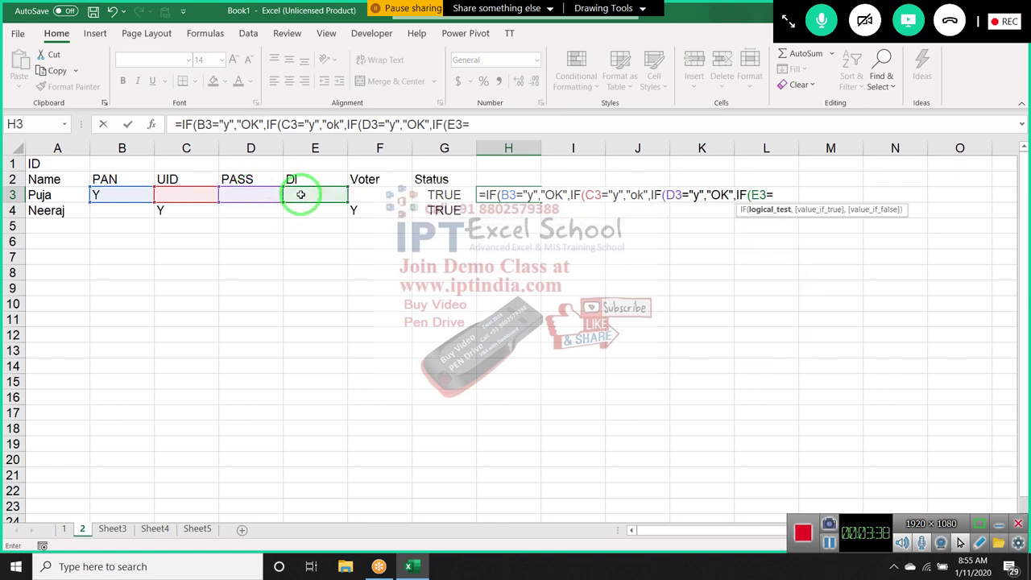
text(Y)
text(",")
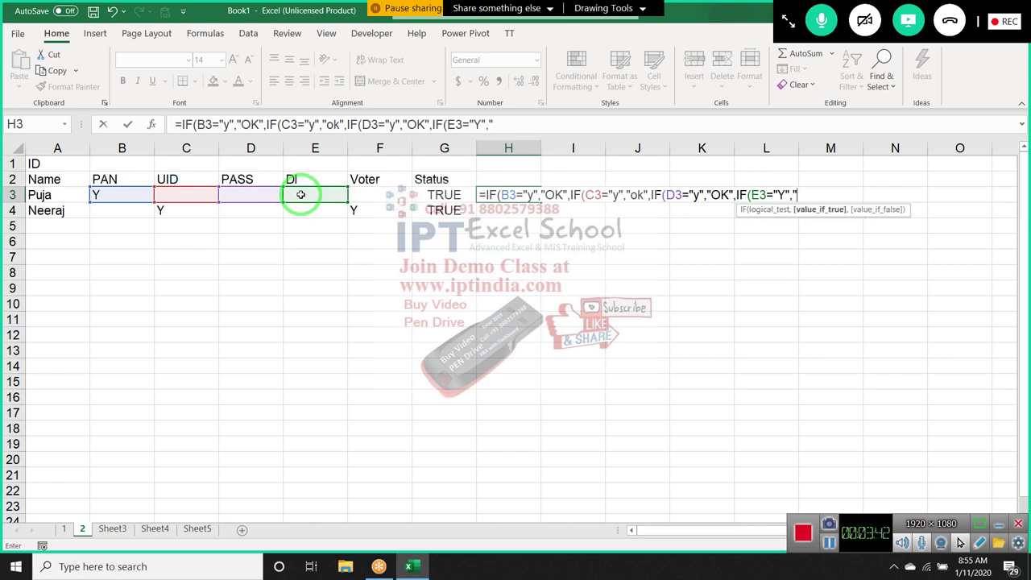
text(OK)
text(,)
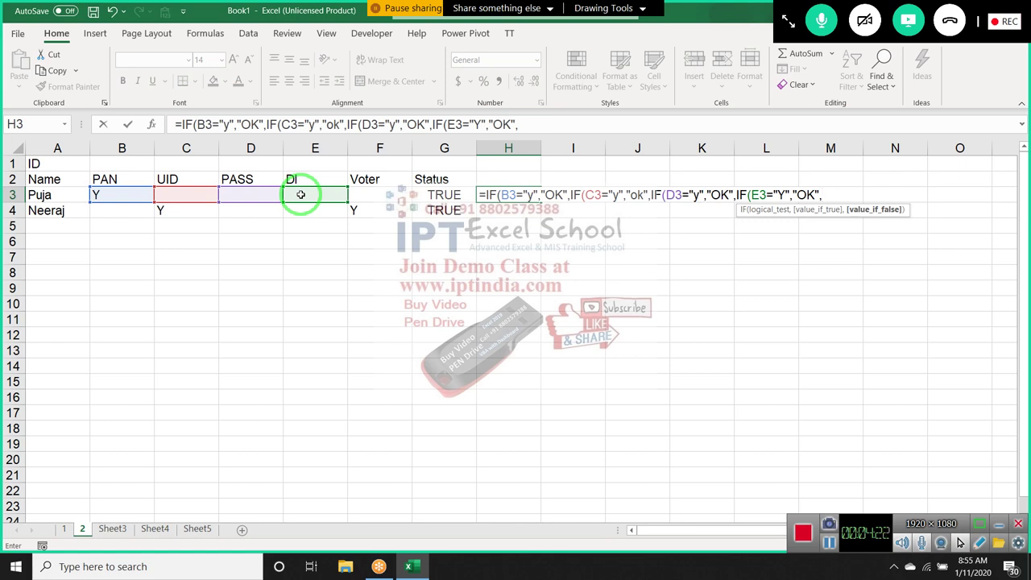
text(if)
key(Tab)
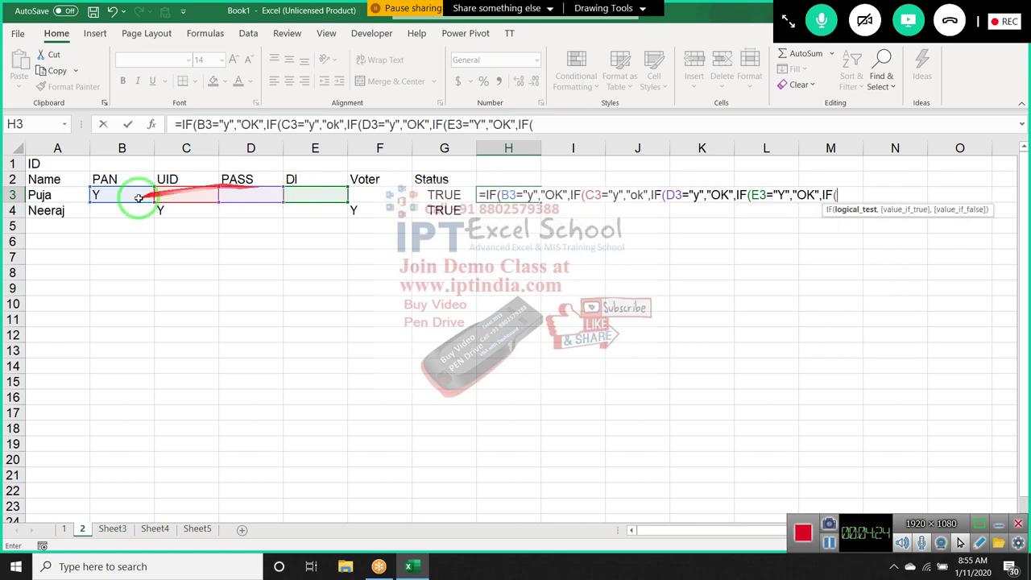
drag(301, 194, 365, 194)
click(365, 195)
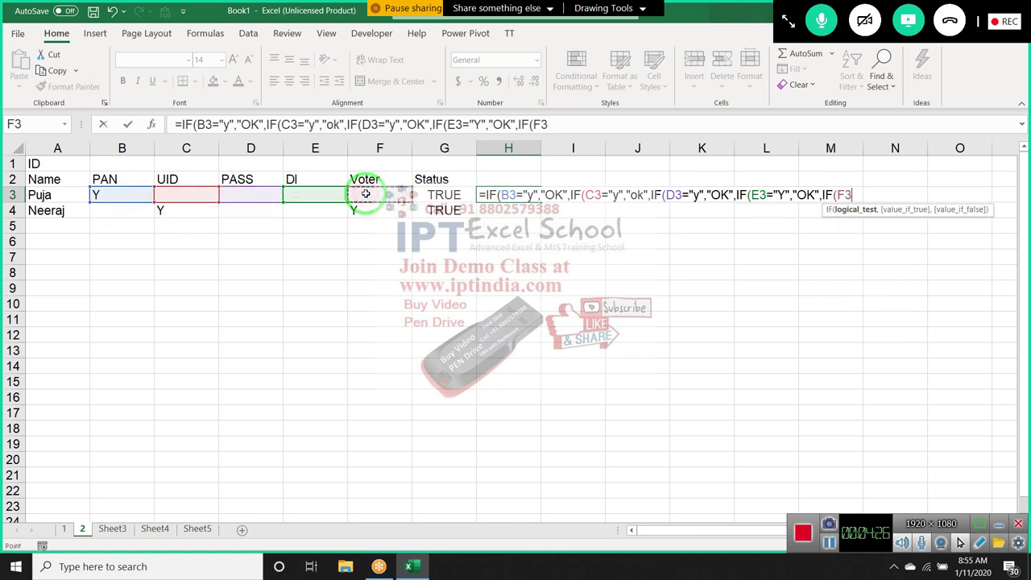
text(="y)
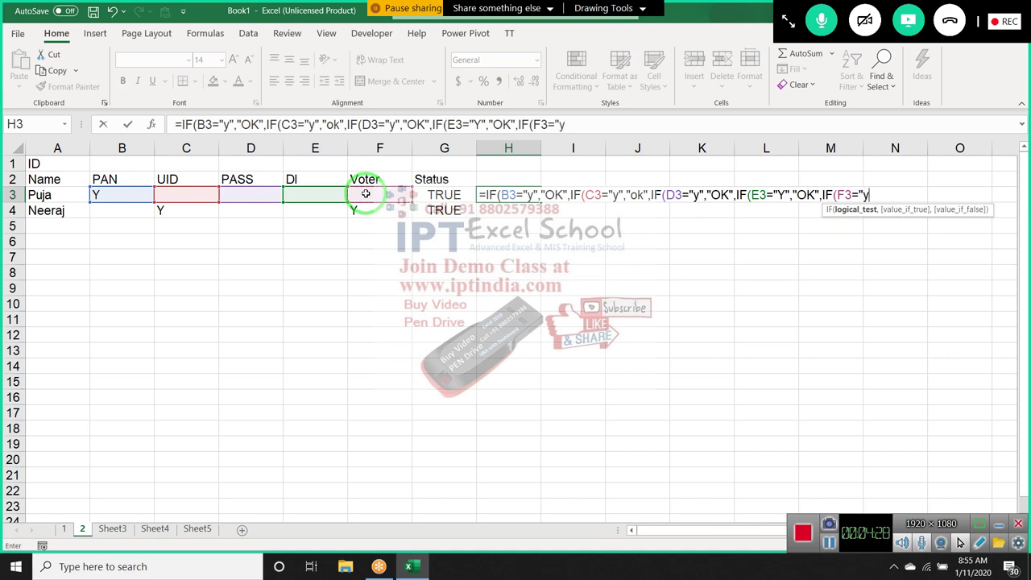
text(",")
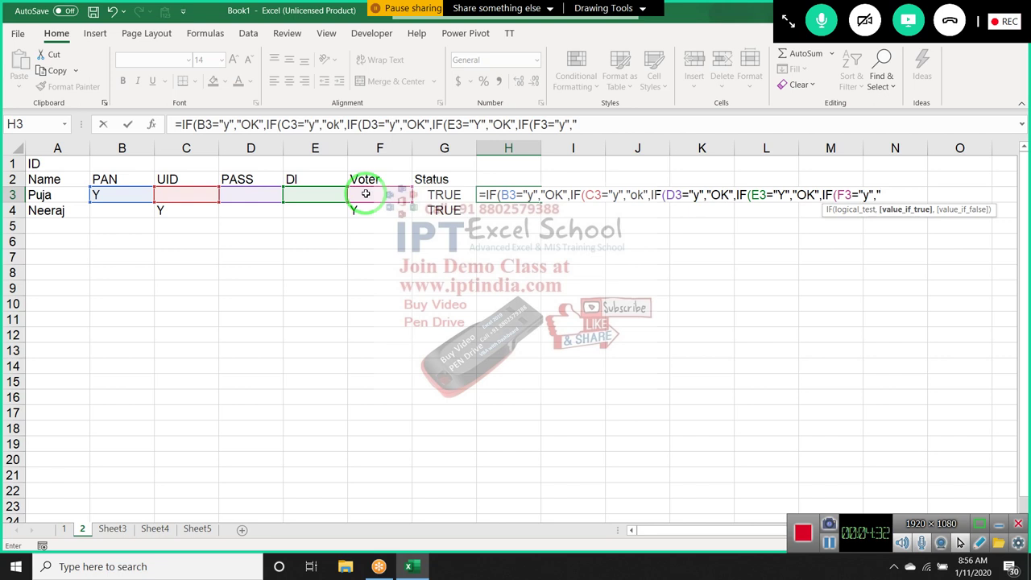
text(OK")
text(,"Pend)
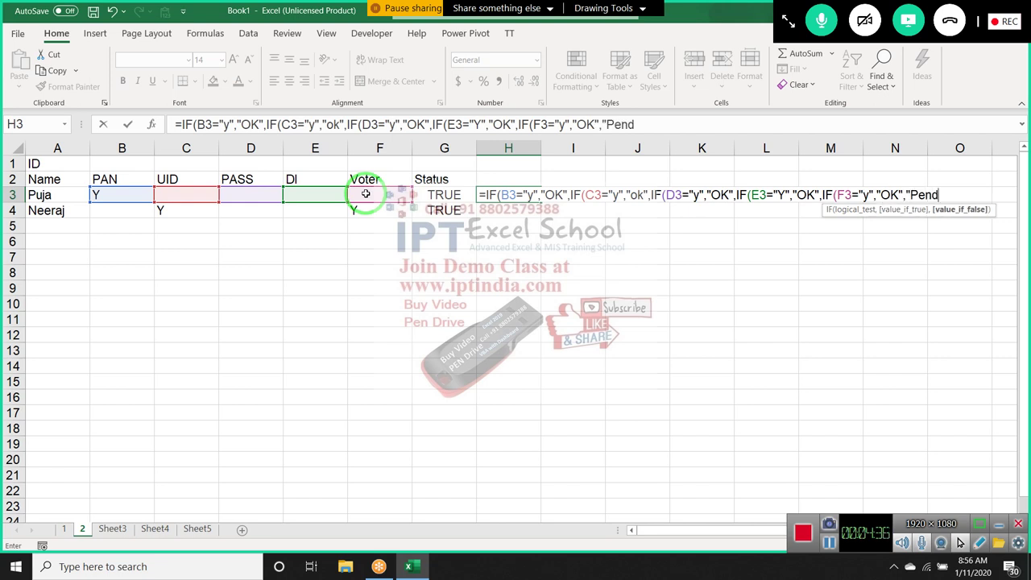
text(ing"))
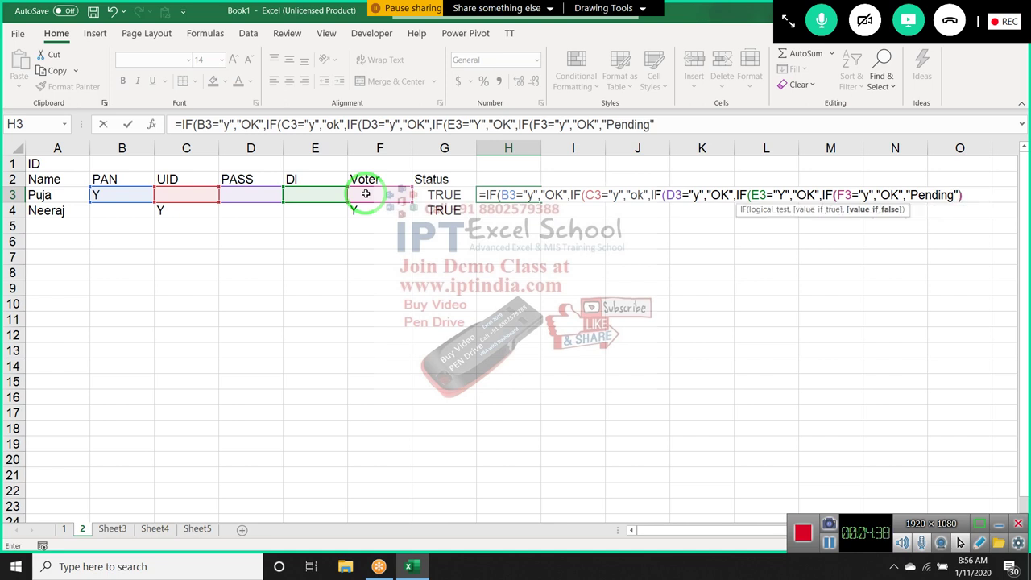
Step: Walk through the nested IF chain in the formula bar, test by test from UID to Voter
mouse_move(366, 195)
mouse_down()
mouse_move(336, 368)
mouse_move(398, 300)
mouse_up()
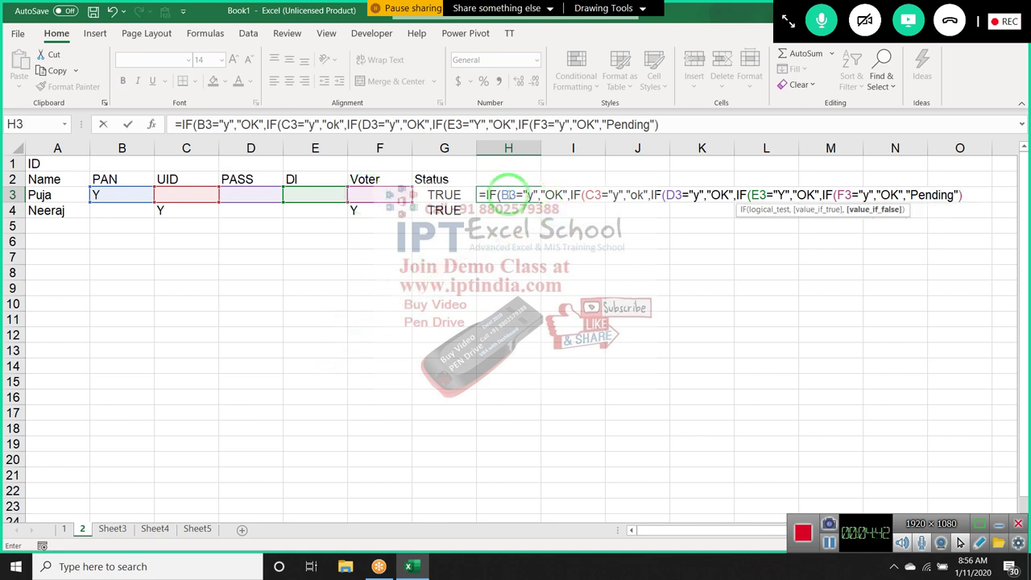
click(569, 194)
drag(570, 194, 987, 201)
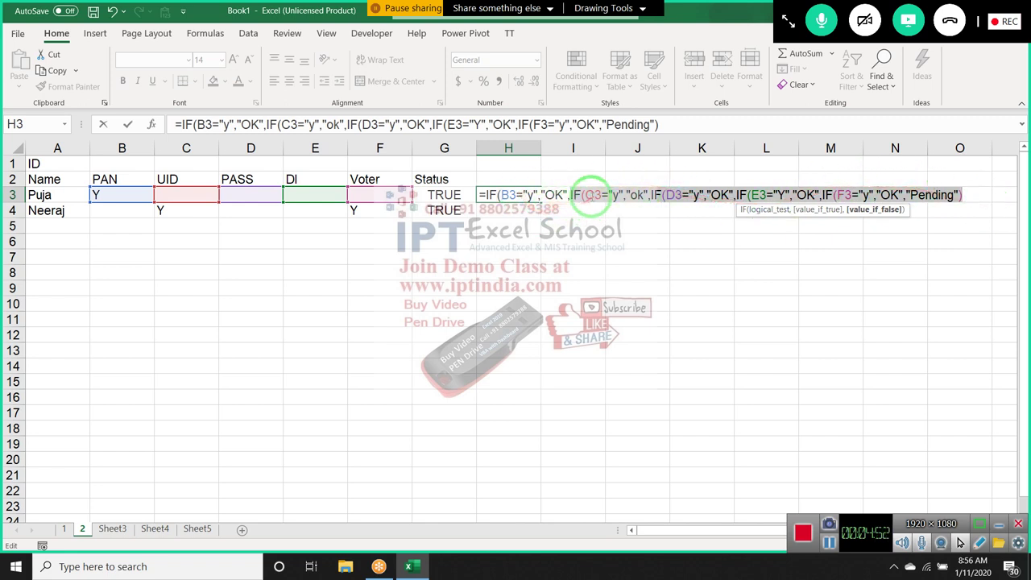
click(596, 195)
key(Left)
key(Left)
key(Left)
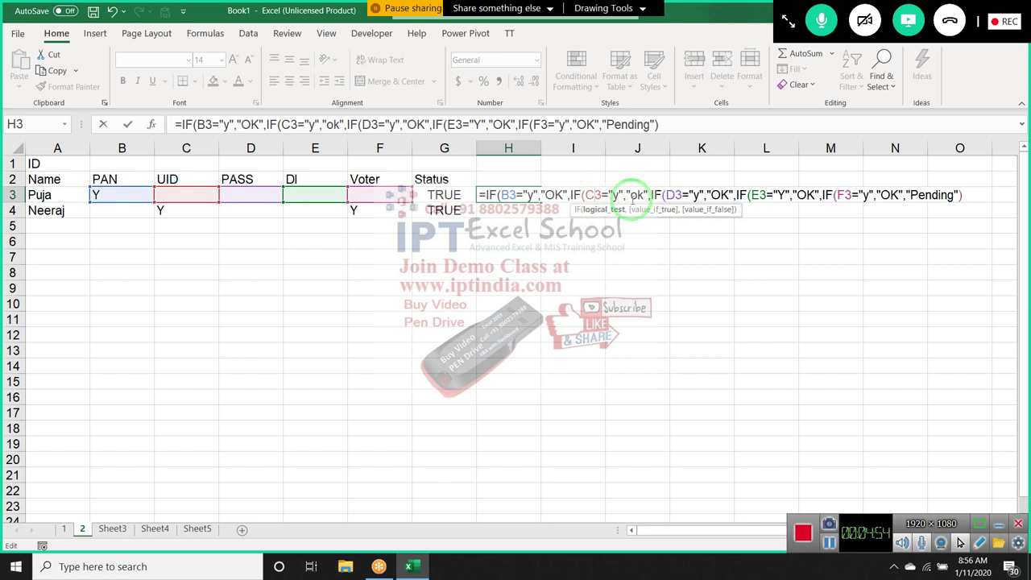
click(707, 196)
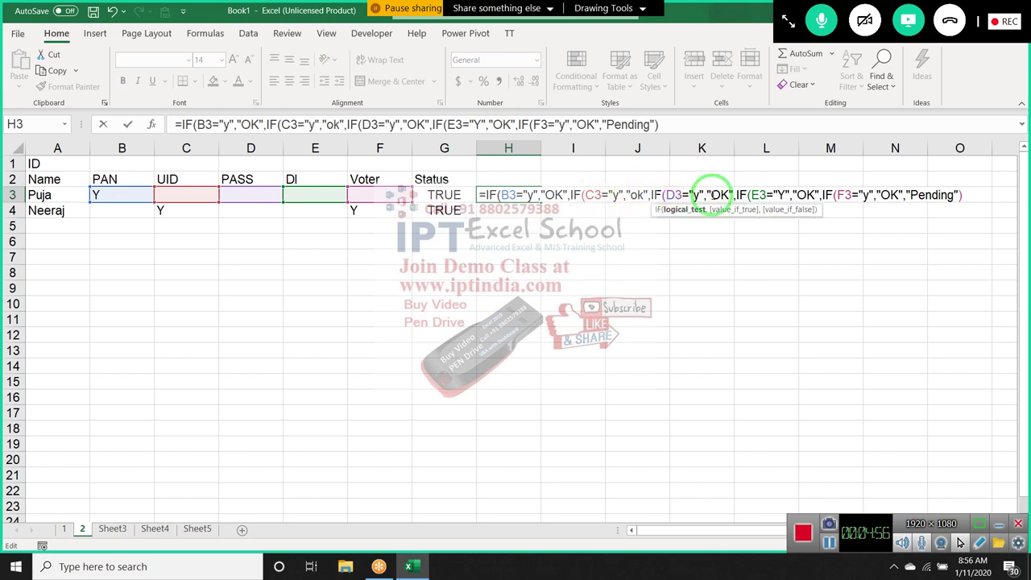
click(759, 195)
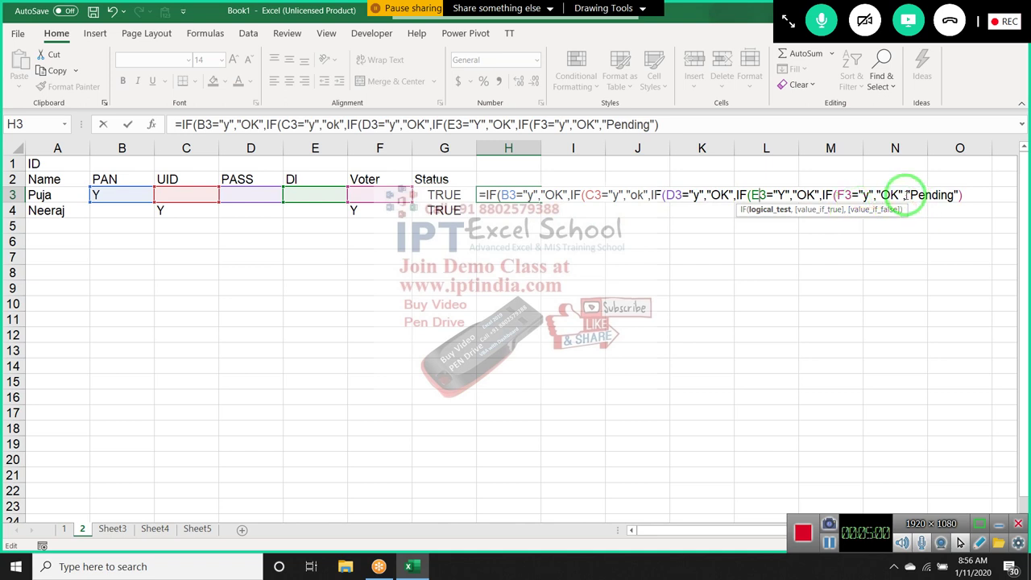
click(886, 193)
drag(887, 195, 575, 154)
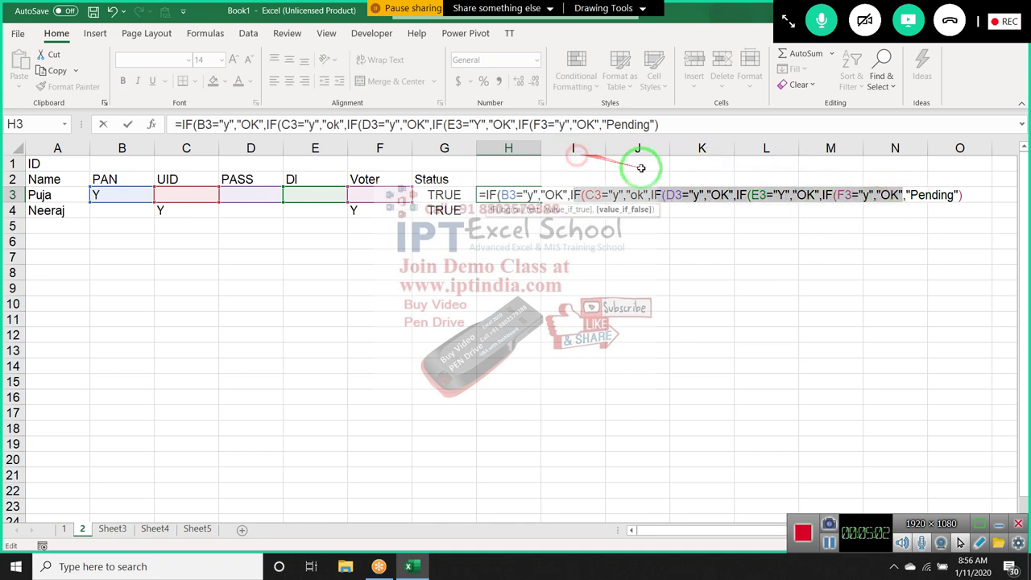
Step: Confirm the H3 formula and fill it down to H4, checking the copied result
key(Return)
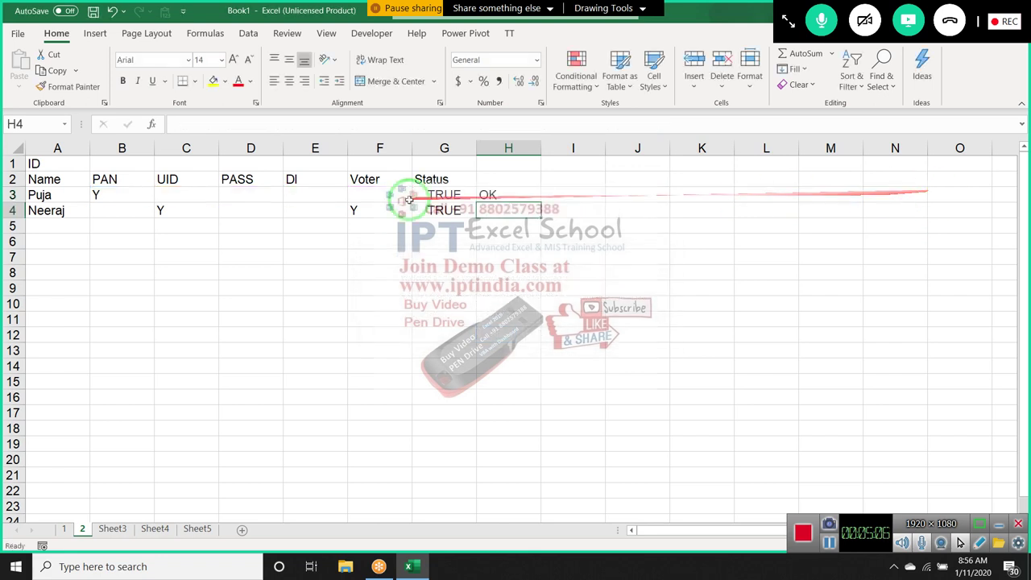
drag(488, 194, 492, 208)
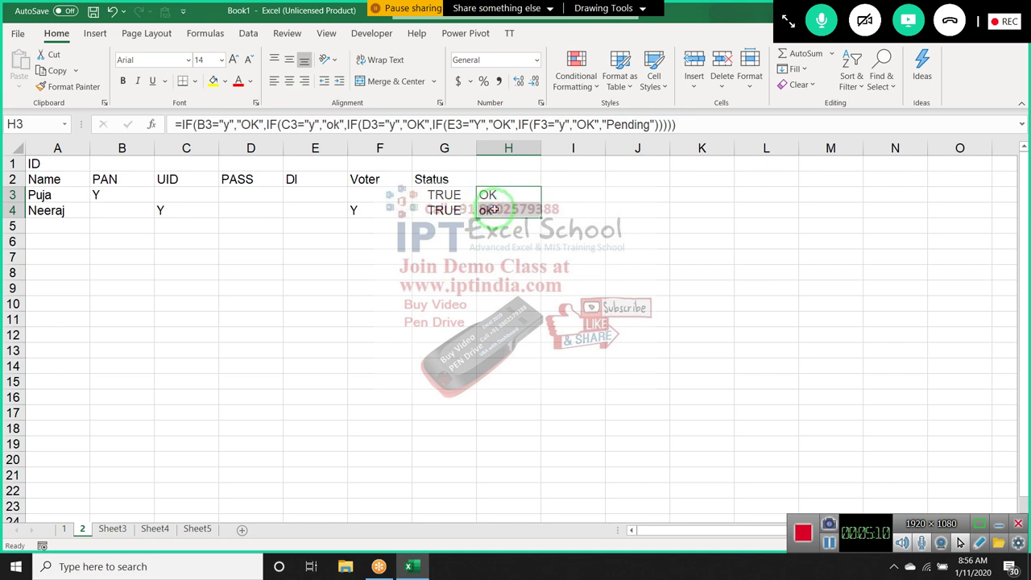
click(491, 209)
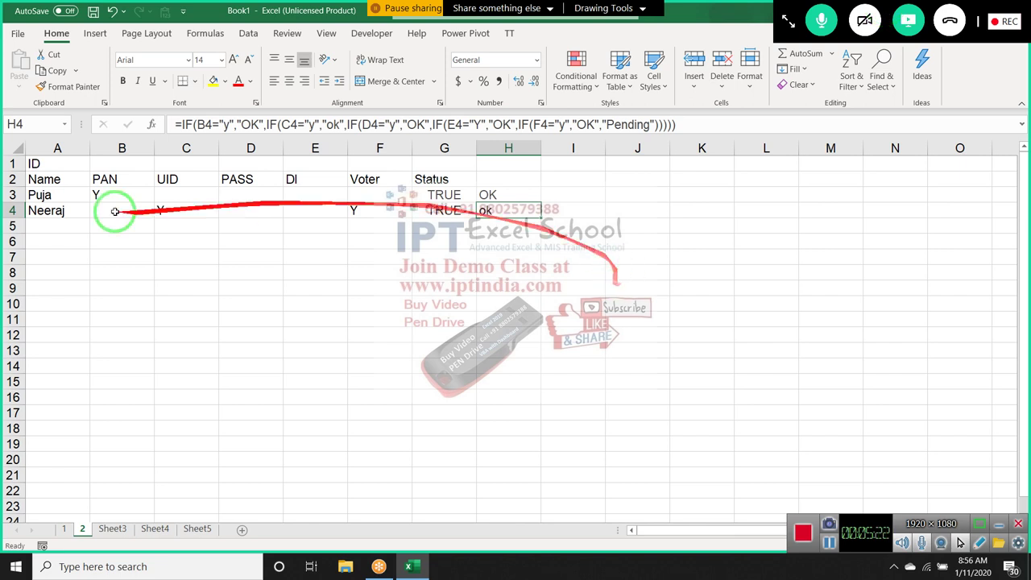
click(35, 258)
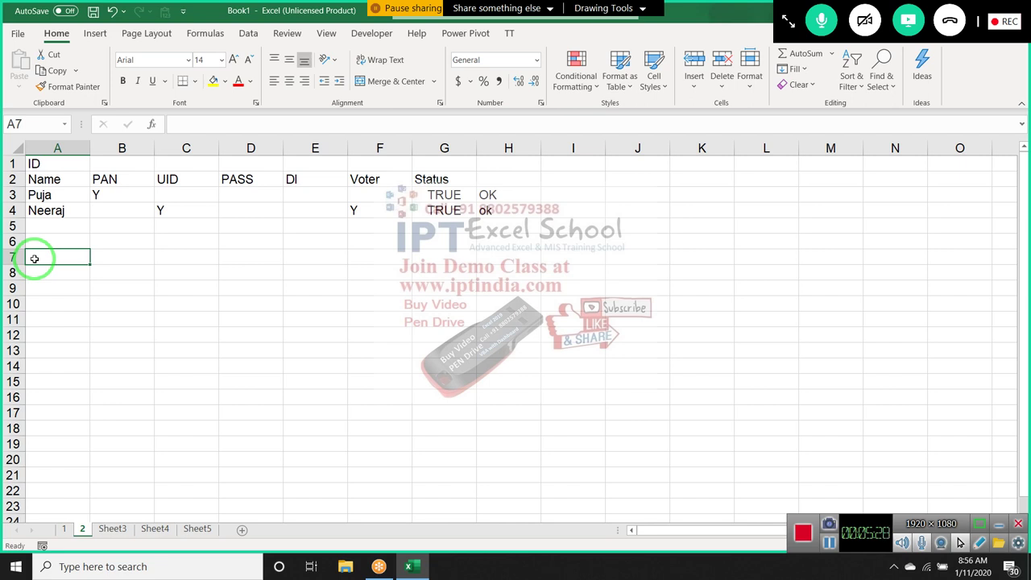
Step: Label A7 'Q1' and paste a copy of the A2:F4 Name-to-Voter table into A8
text(Q)
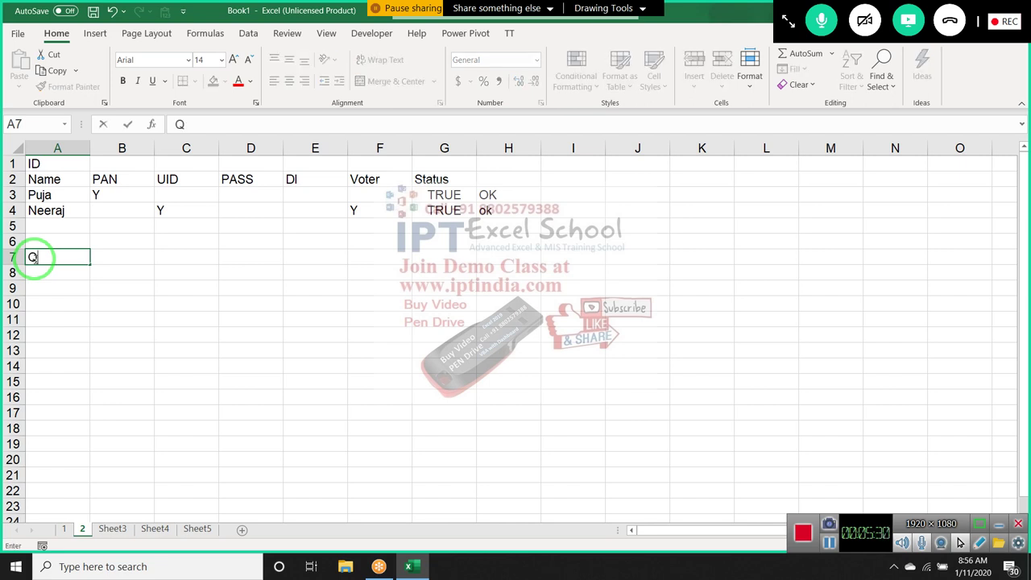
text(1)
key(Return)
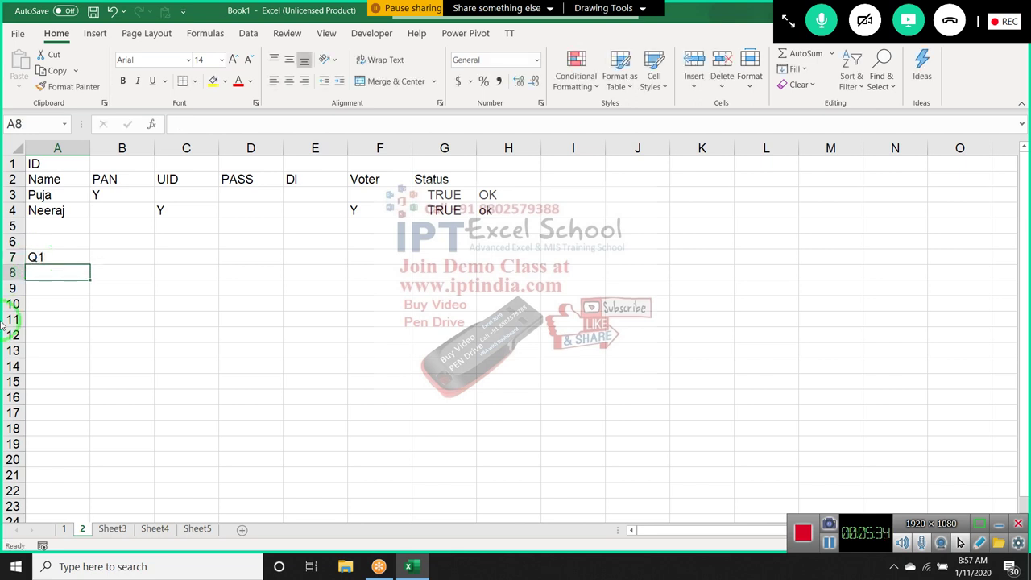
click(51, 180)
drag(51, 180, 380, 222)
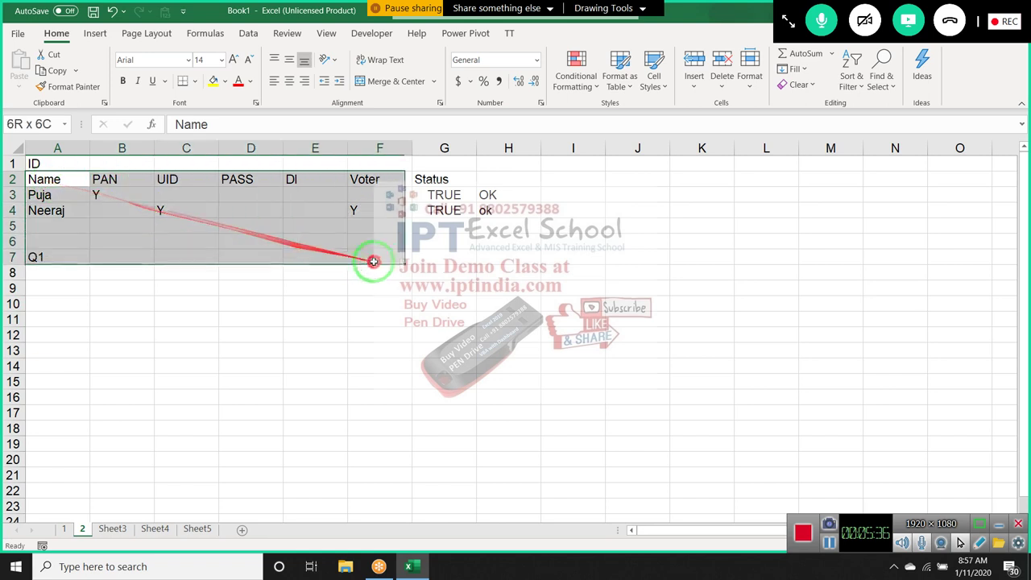
key(ctrl+c)
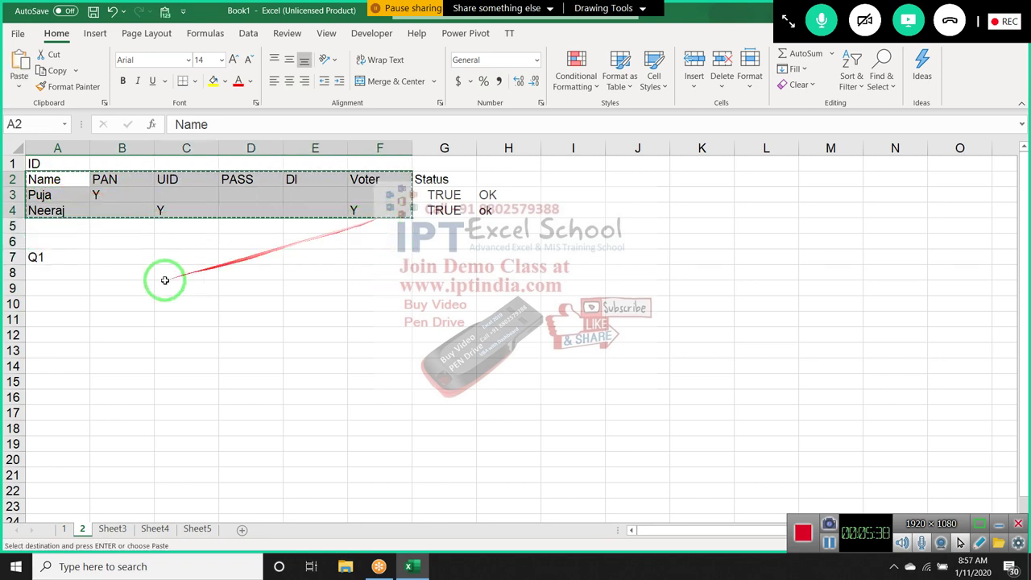
click(83, 279)
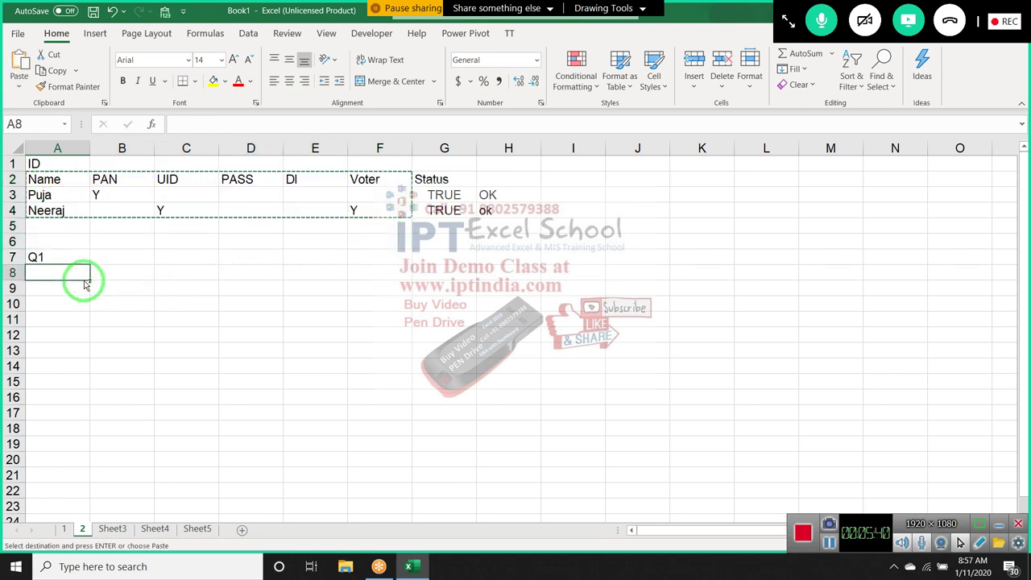
key(ctrl+v)
click(99, 330)
key(Escape)
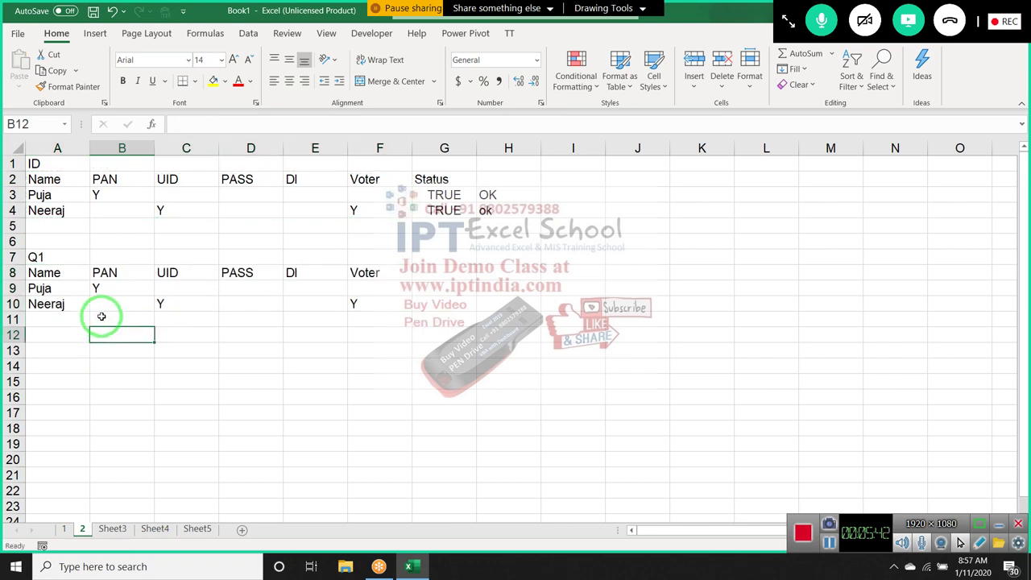
click(97, 286)
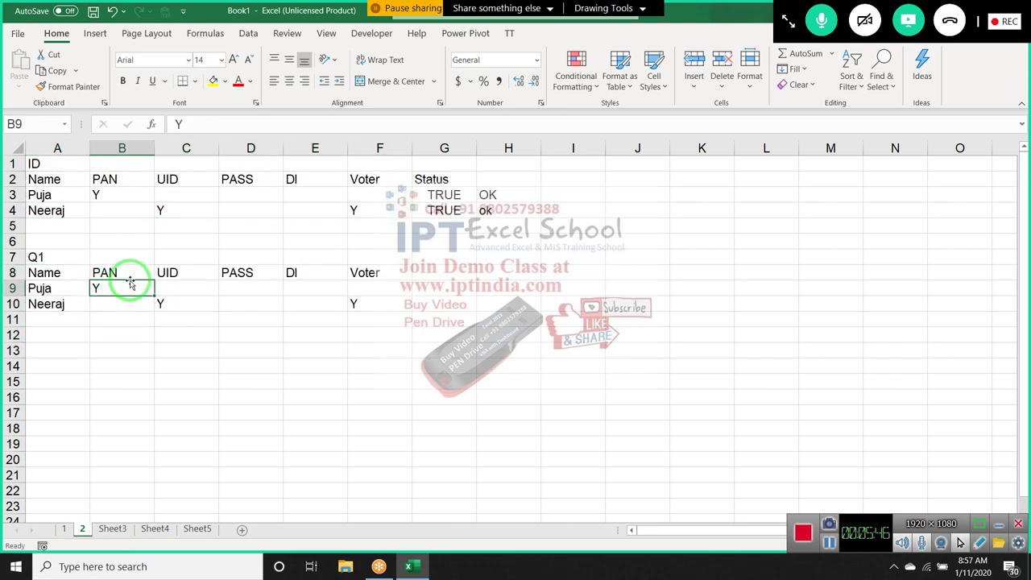
Step: Fill B8 (PAN) green and C8:F8 (UID through Voter) yellow
click(124, 272)
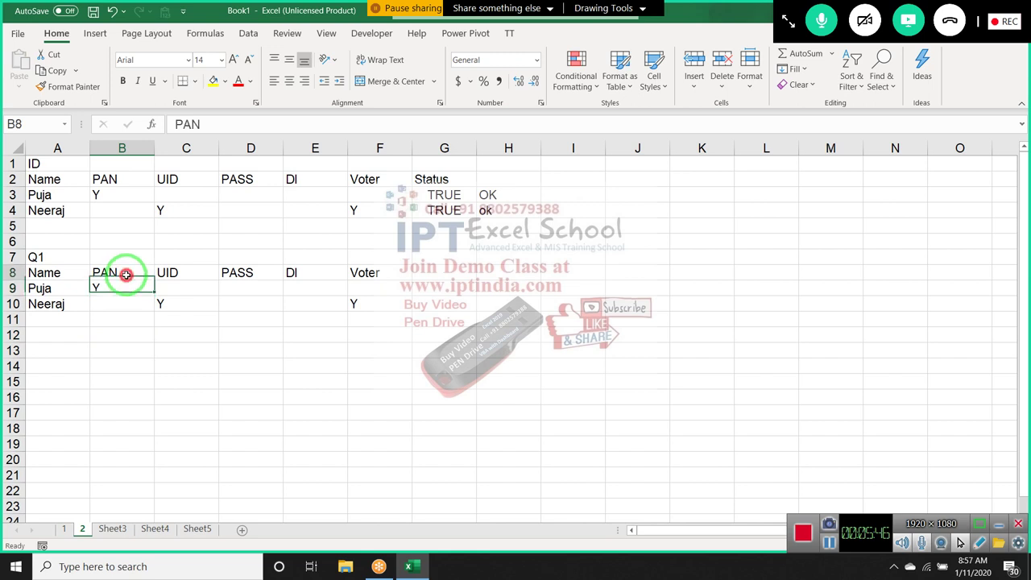
click(225, 85)
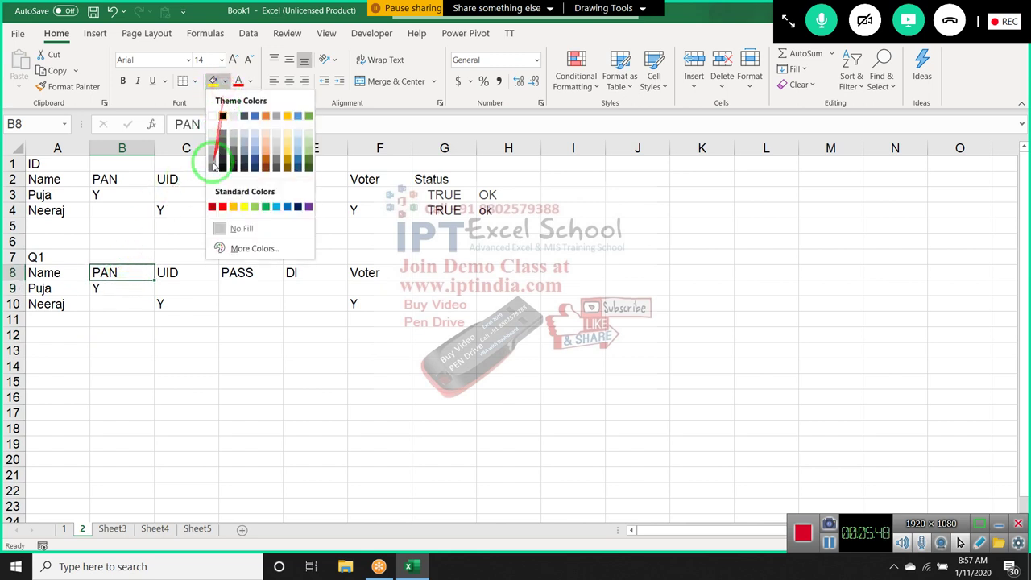
click(267, 208)
click(170, 272)
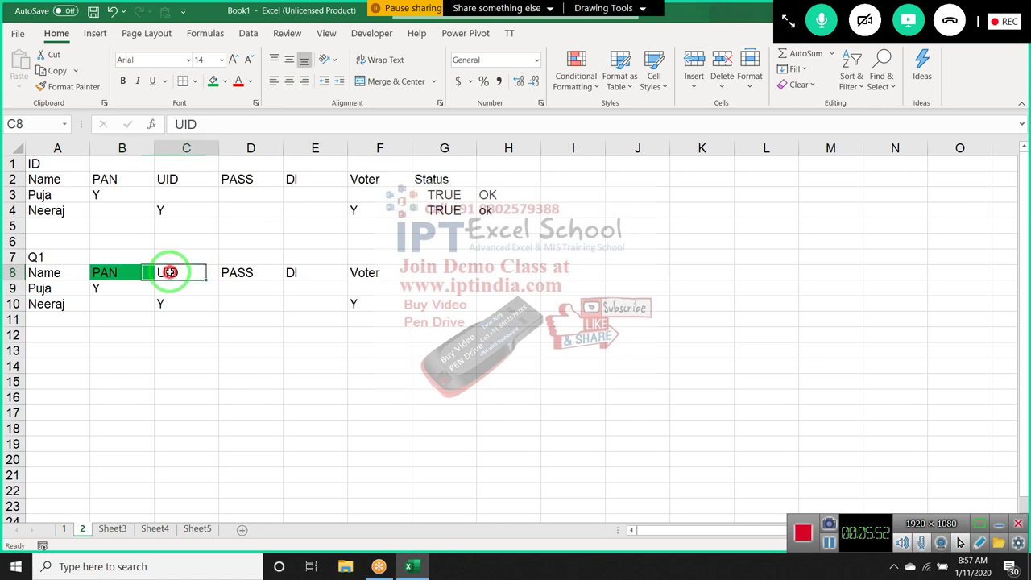
drag(170, 272, 361, 274)
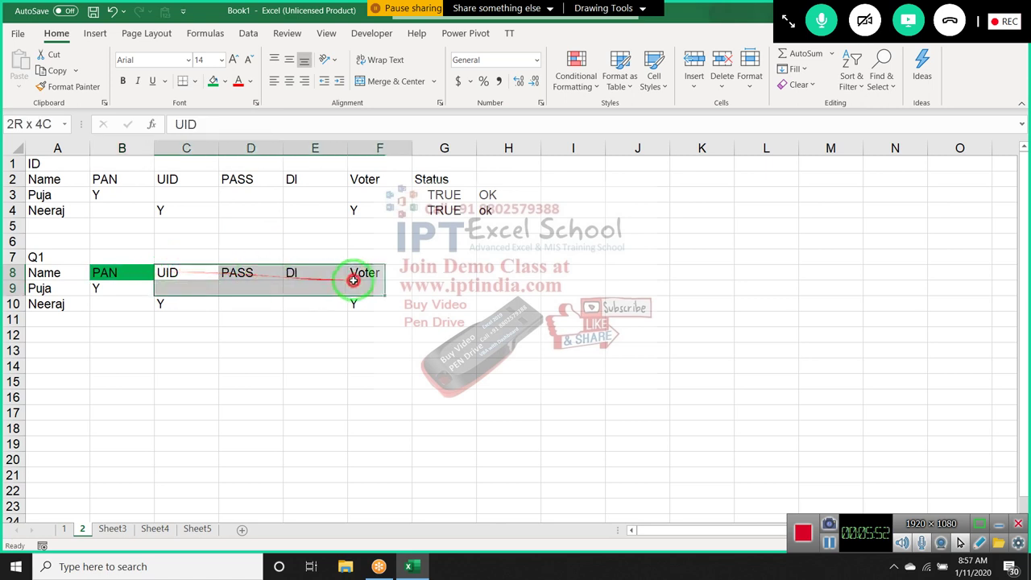
click(227, 85)
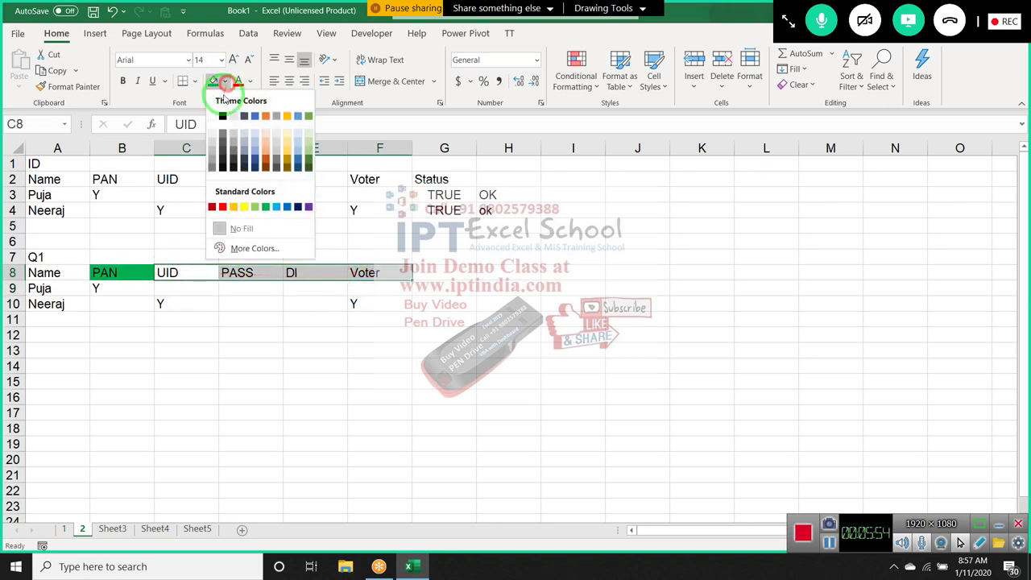
click(247, 211)
click(184, 342)
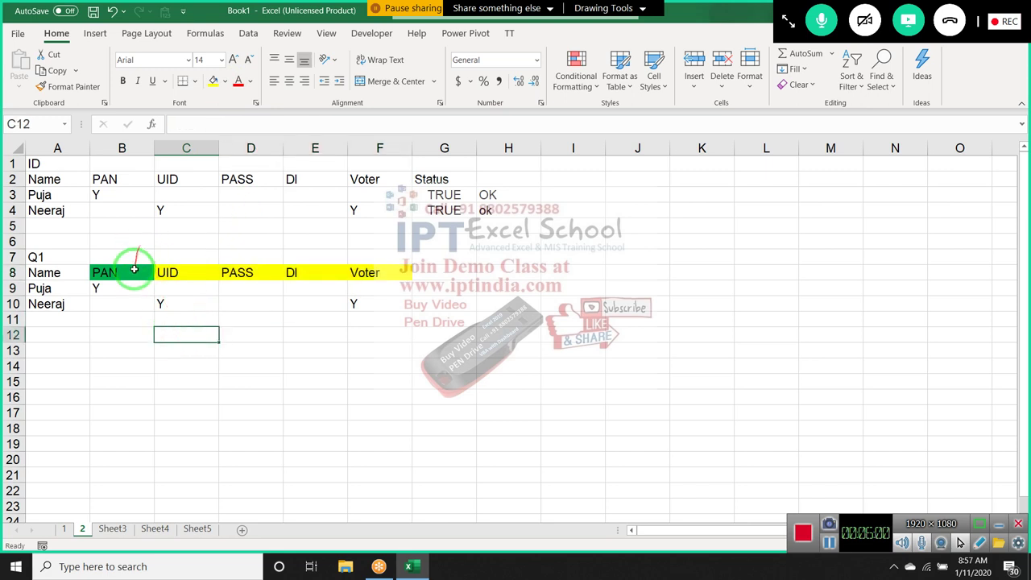
Step: Start G9's formula as =AND(B9="y",OR(C9="y", checking Puja's PAN and UID
click(451, 288)
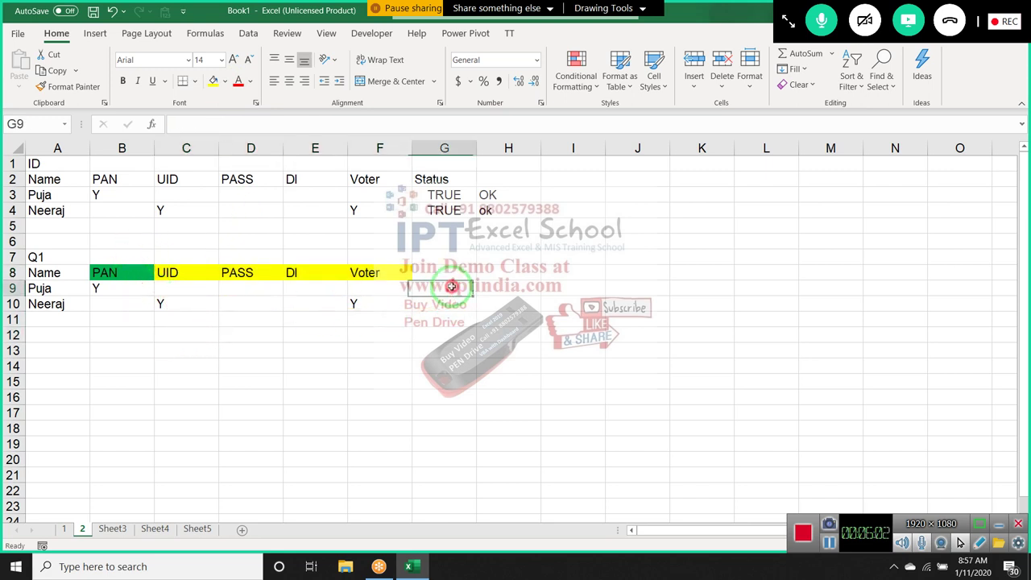
text(=)
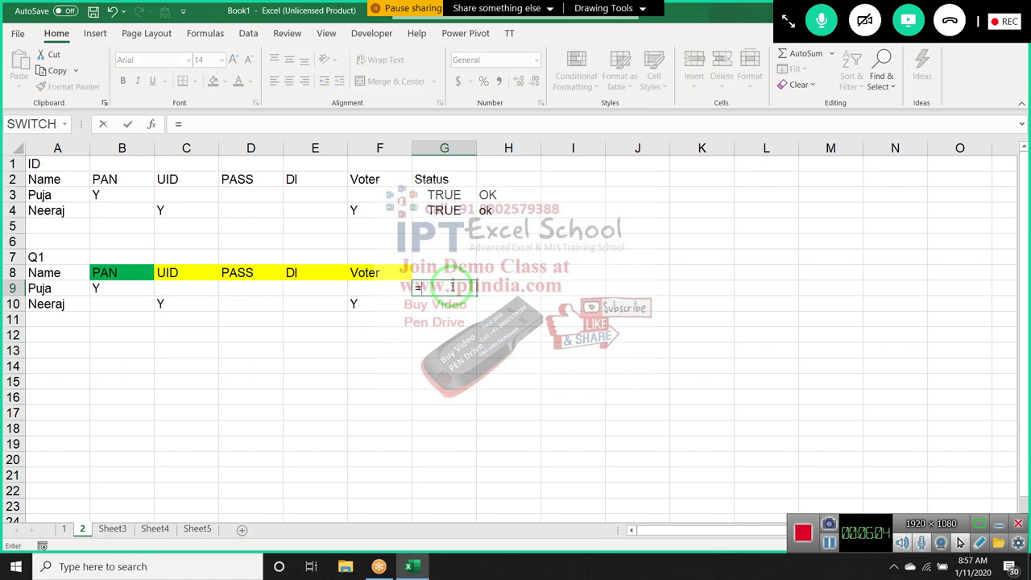
text(and)
key(Tab)
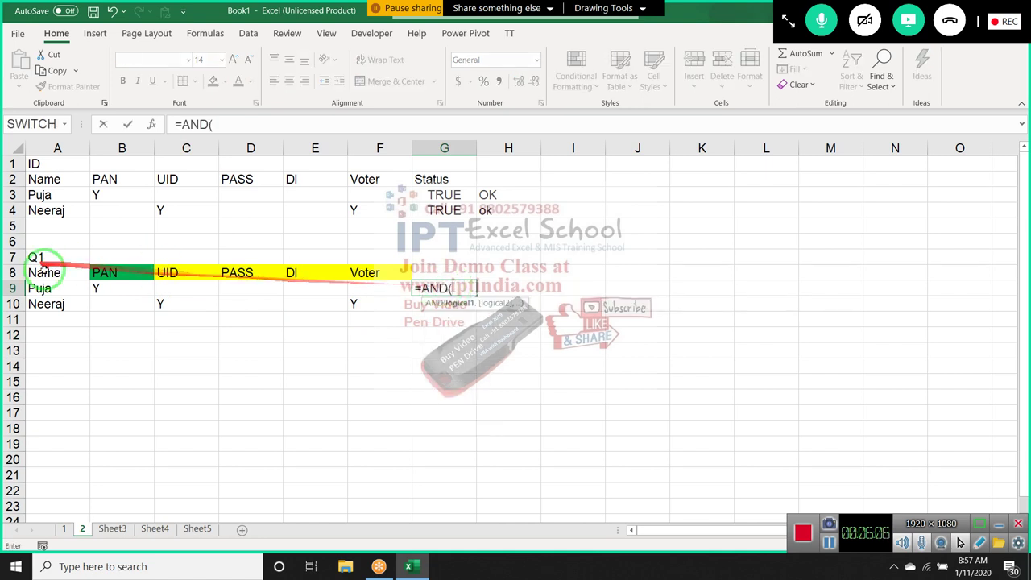
click(129, 287)
text(=")
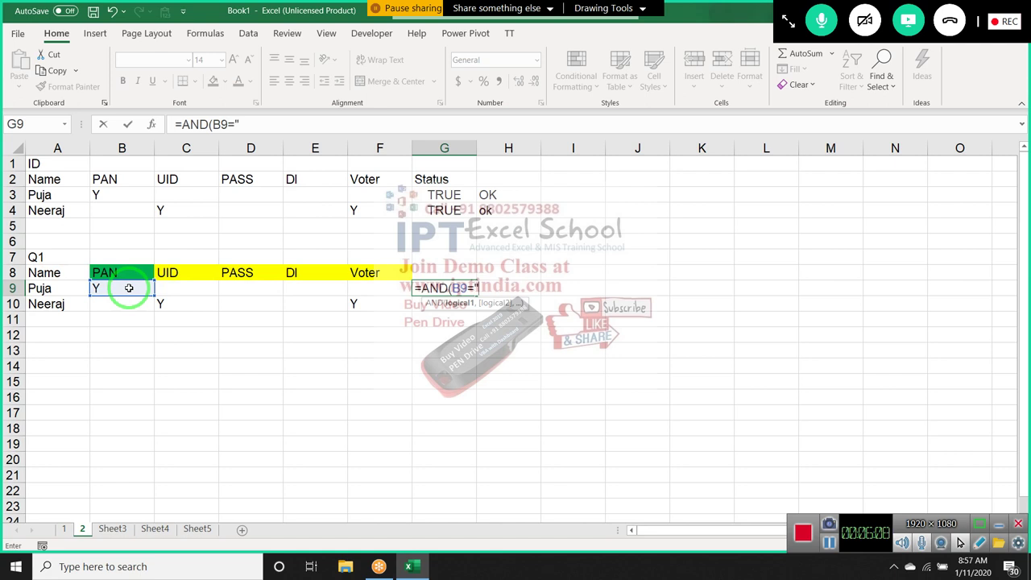
text(y)
text(,or)
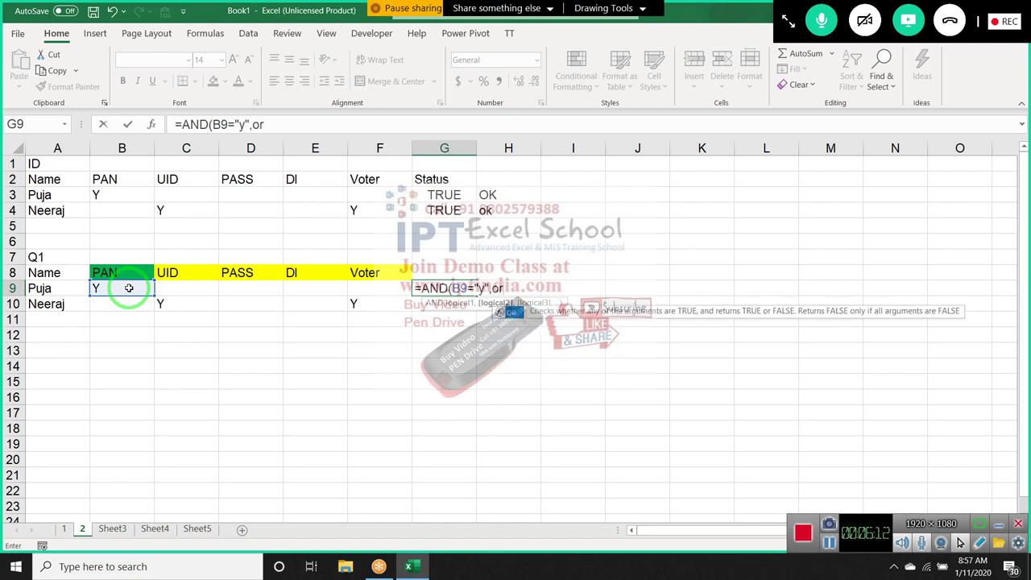
key(Tab)
click(208, 288)
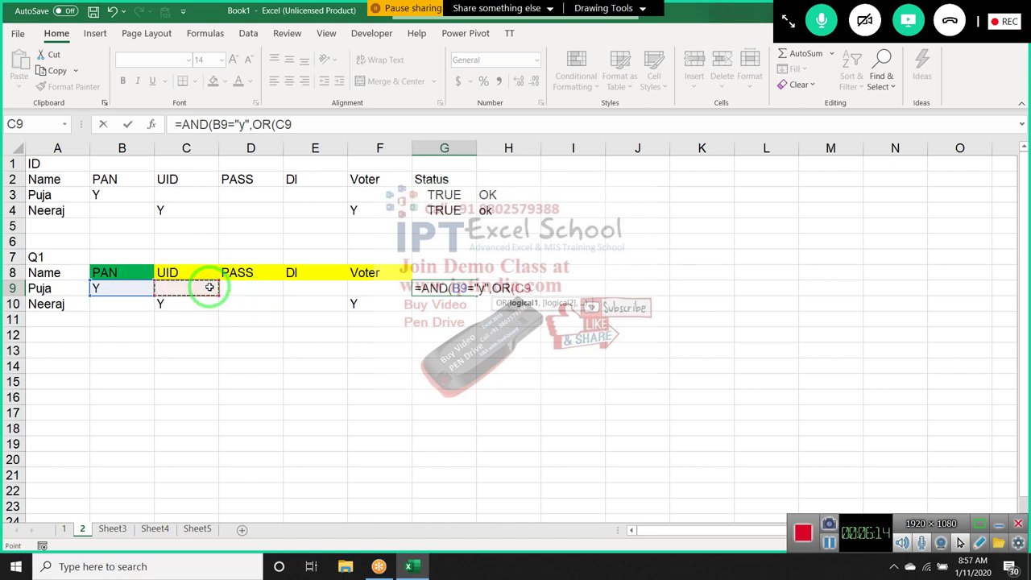
text(="y")
text(,)
Step: Add D9, E9 and F9 to the OR check and enter the formula, accepting the correction
click(237, 287)
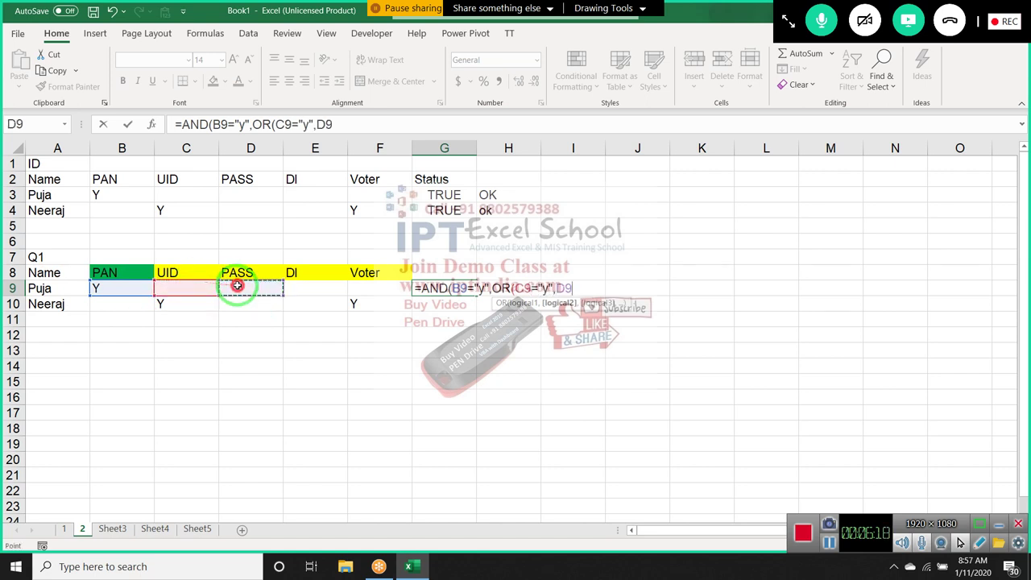
text(="y")
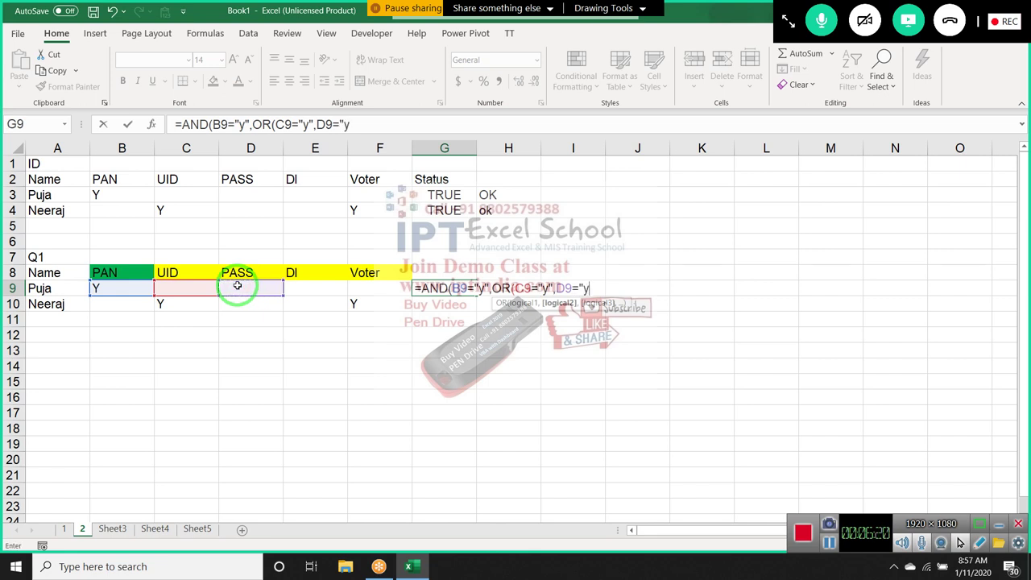
text(,)
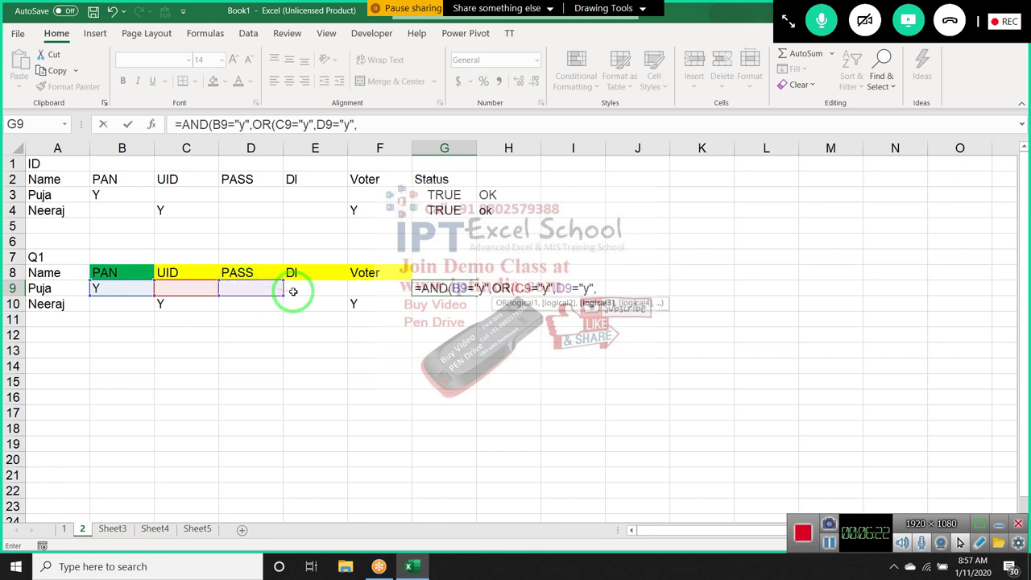
click(300, 289)
text(="y)
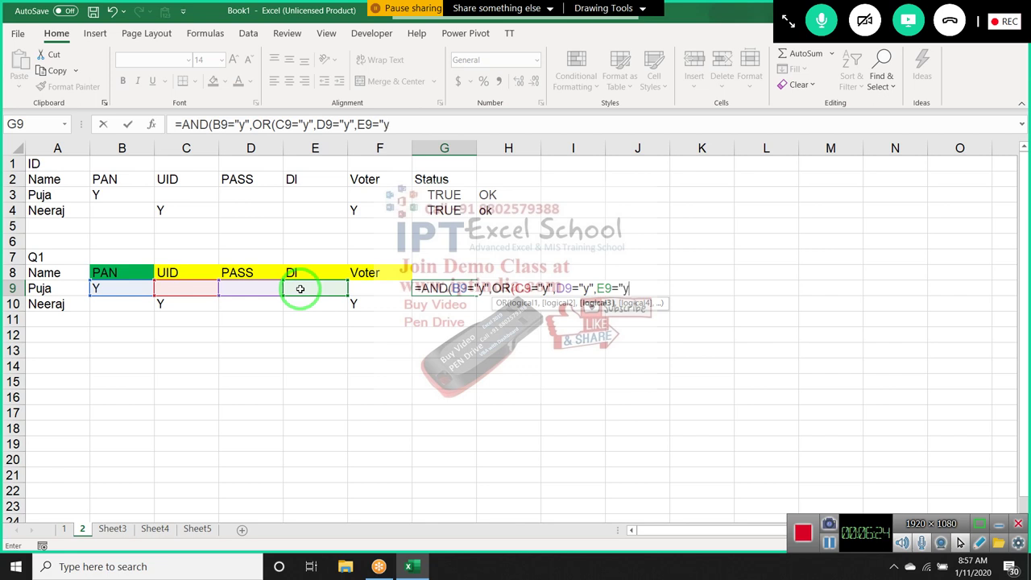
text(",)
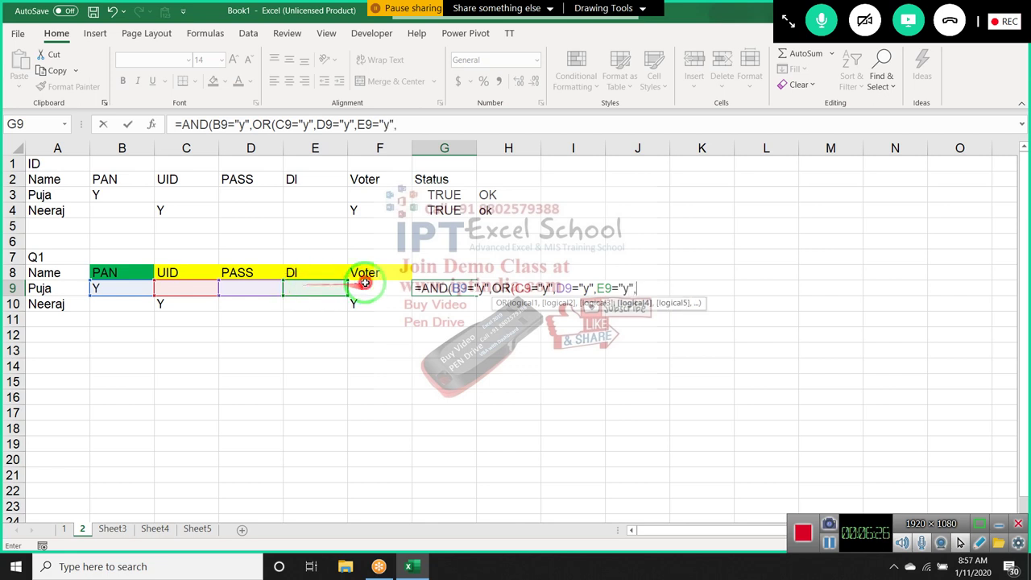
click(364, 288)
text(="y)
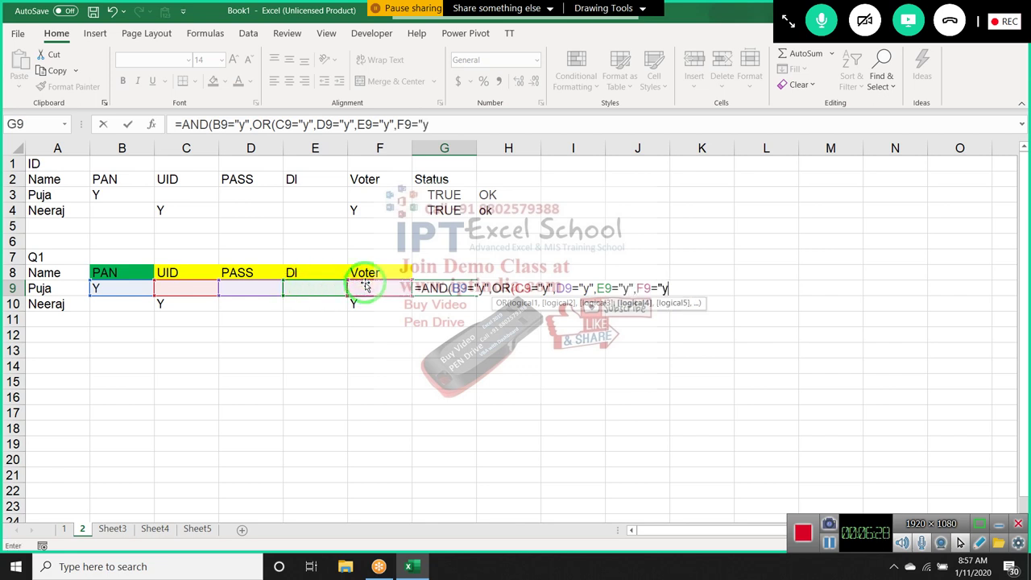
text(")
key(Return)
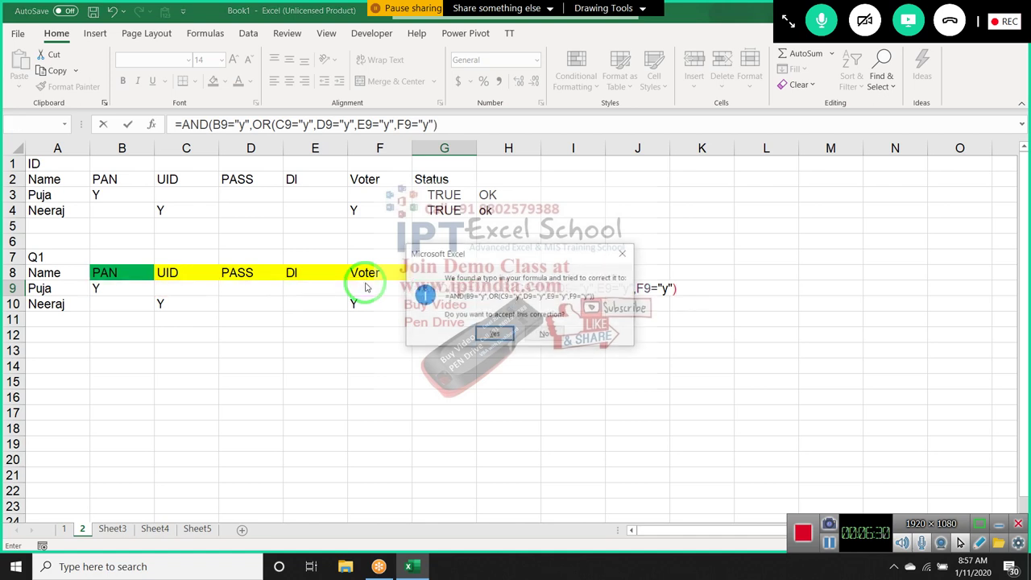
key(Return)
key(Up)
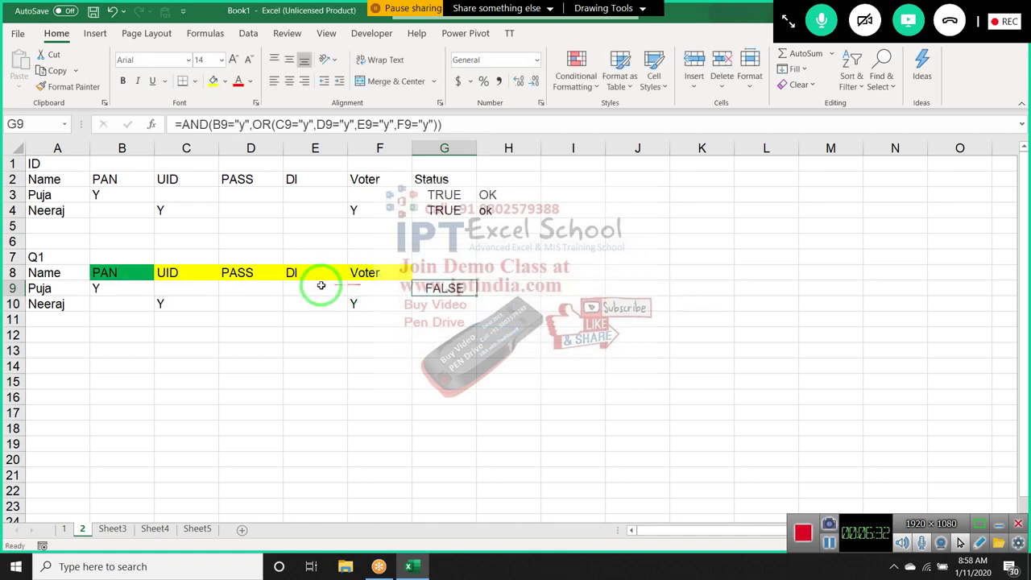
Step: Enter Y as Puja's DI in E9 so G9 reads TRUE
click(316, 285)
text(Y)
key(Return)
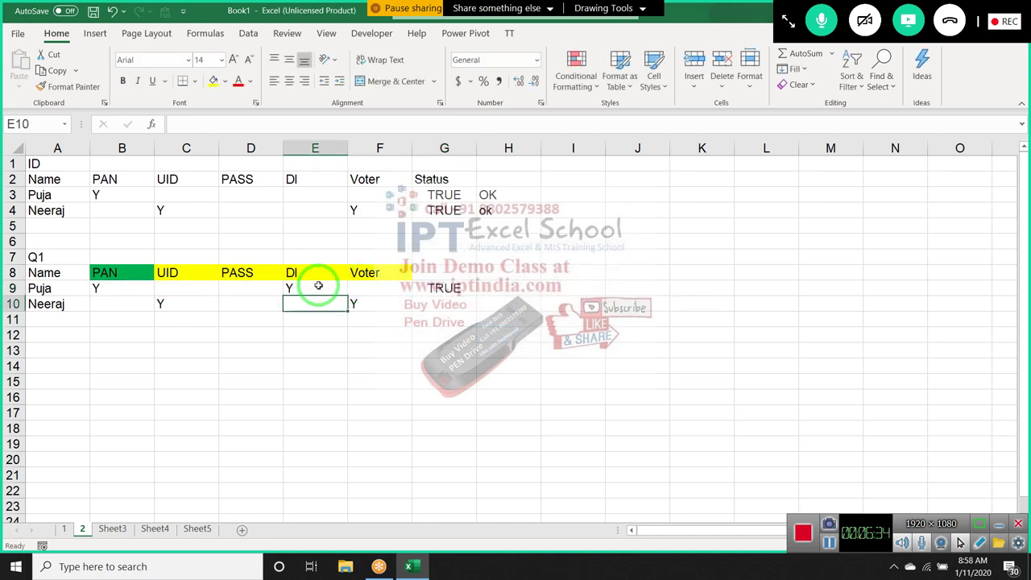
key(Up)
key(Right)
key(Right)
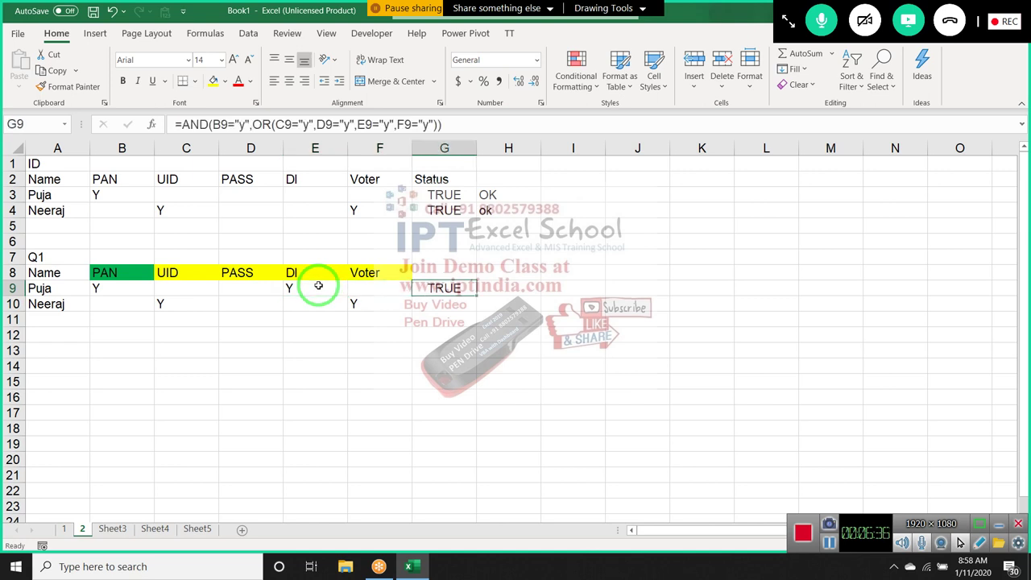
Step: Wrap G9's AND/OR test in IF returning "OK" or "Pending", then fill it down to G10
click(182, 124)
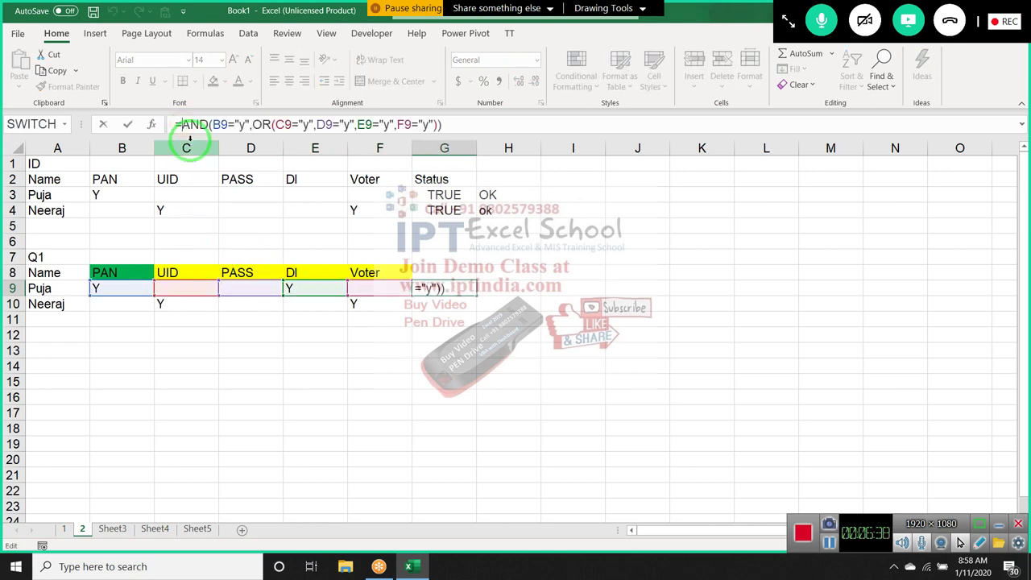
text(If)
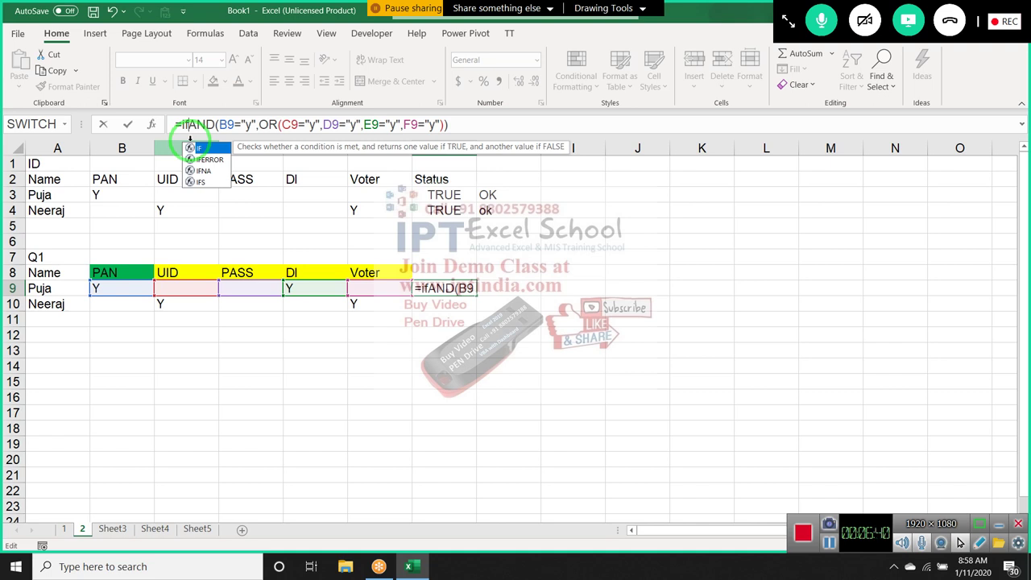
double_click(193, 147)
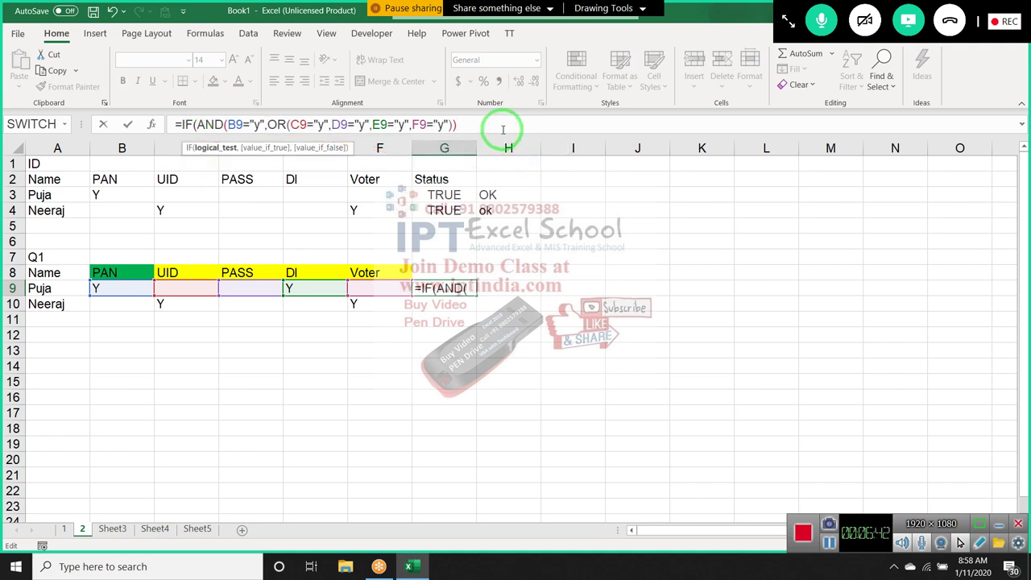
key(End)
text(,")
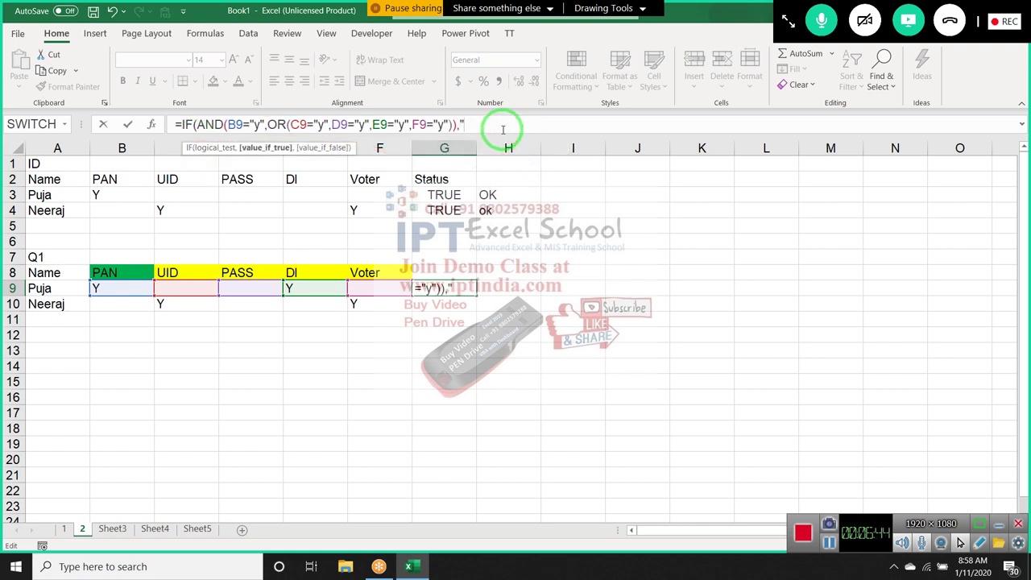
text(OK")
text(,"P)
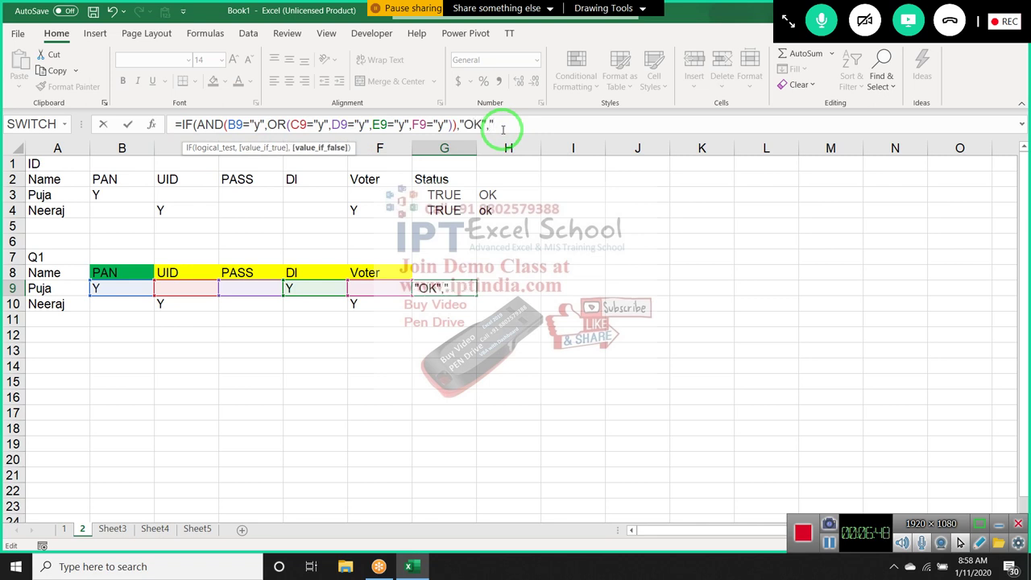
text(ending)
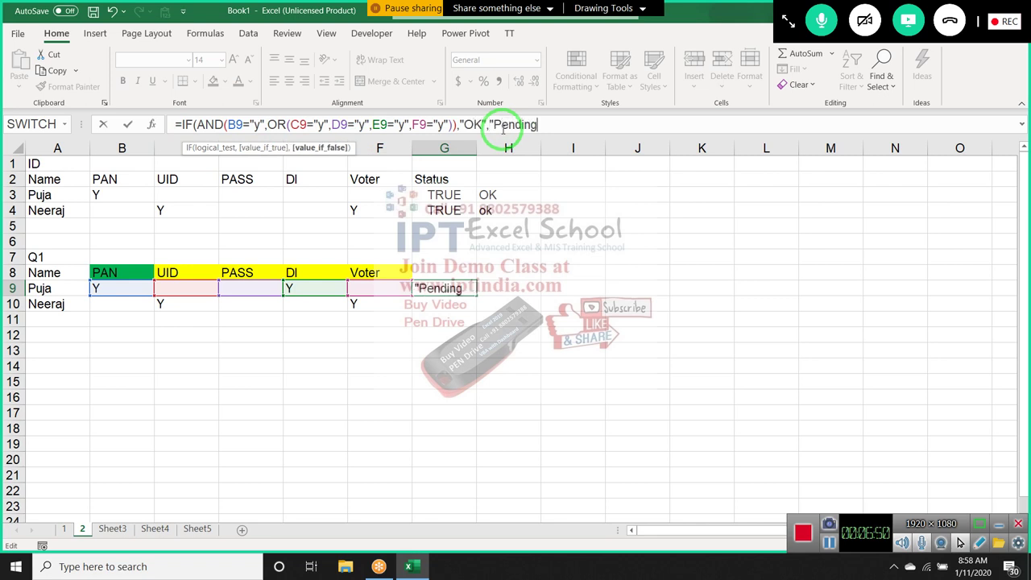
key(Return)
key(Return)
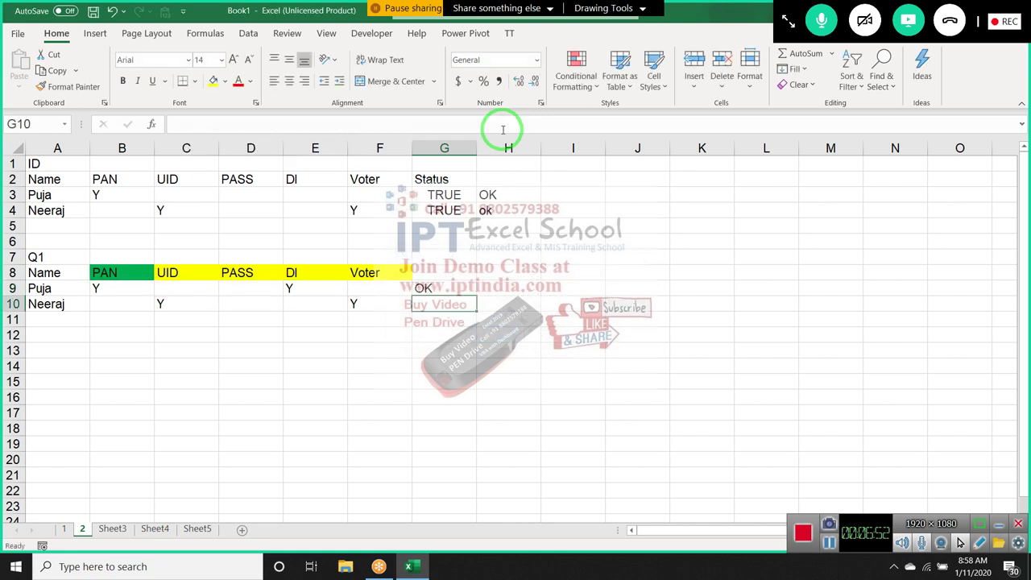
key(ctrl+d)
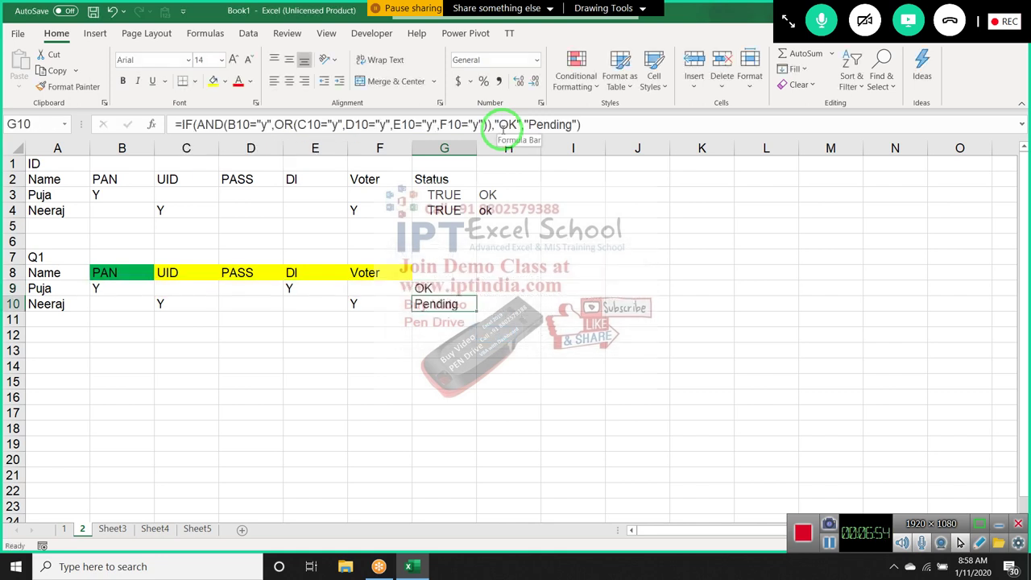